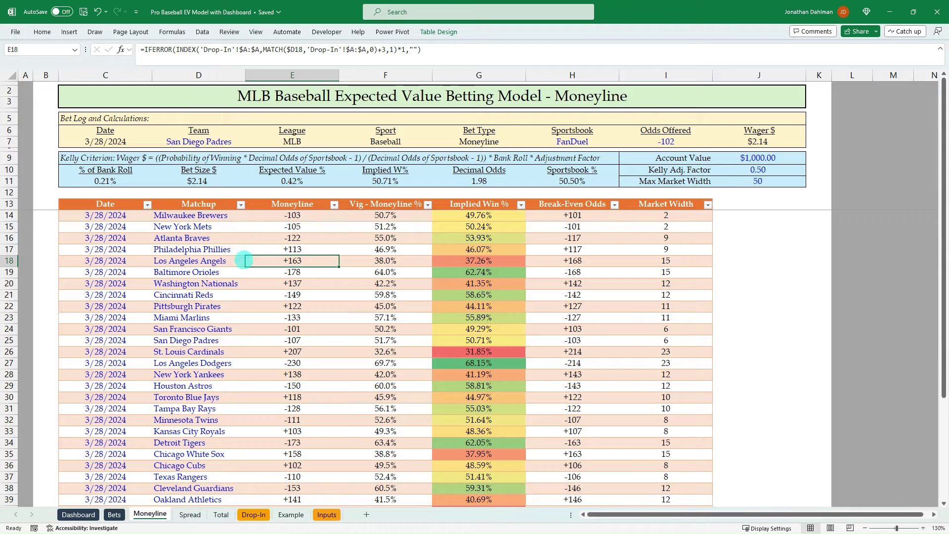
# Review the Moneyline vig and implied win formulas after glancing at the Spread, Total and Drop-In sheets.
pyautogui.click(351, 238)
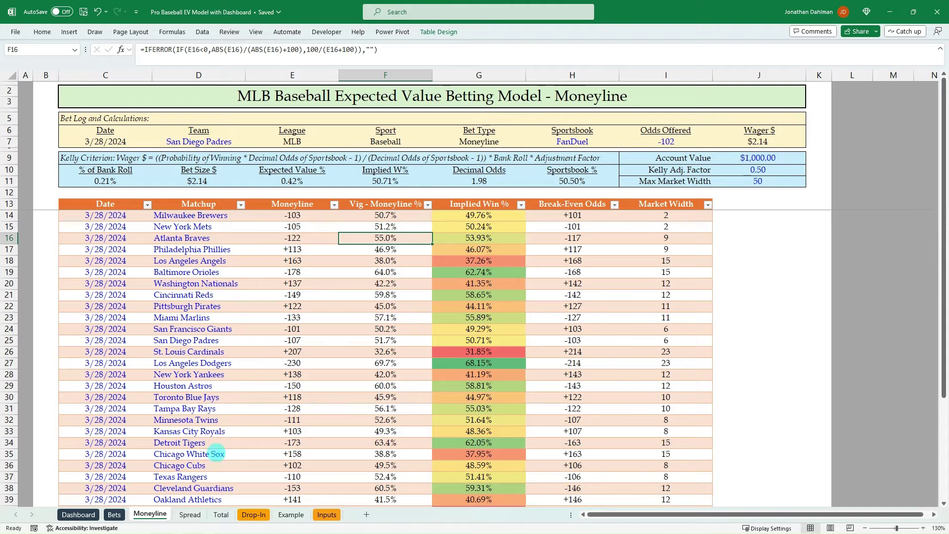
pyautogui.click(190, 515)
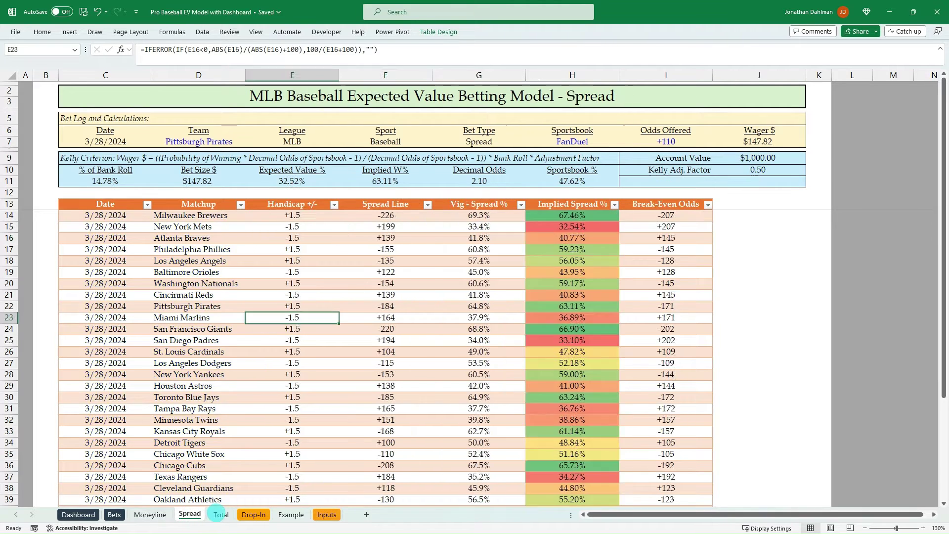
pyautogui.click(220, 514)
pyautogui.click(253, 514)
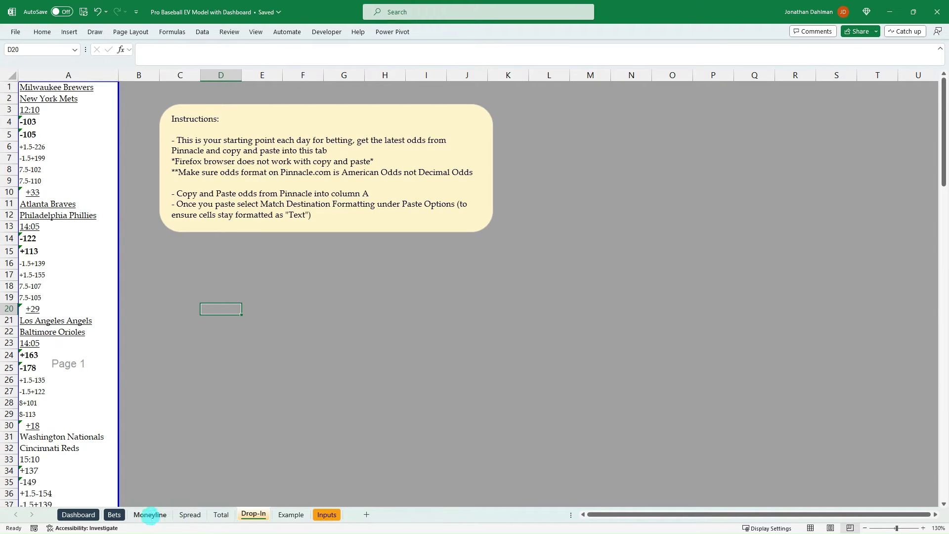
pyautogui.click(150, 515)
pyautogui.click(213, 216)
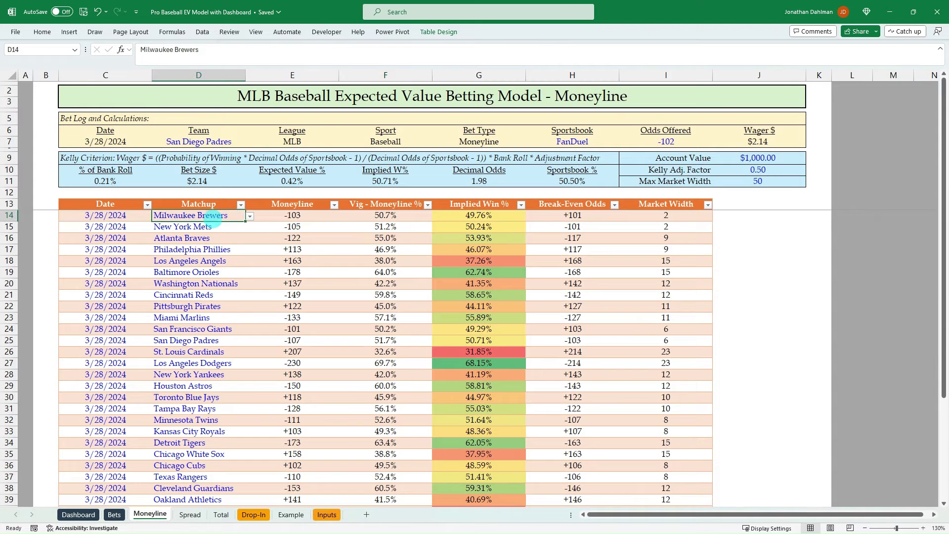
pyautogui.click(210, 227)
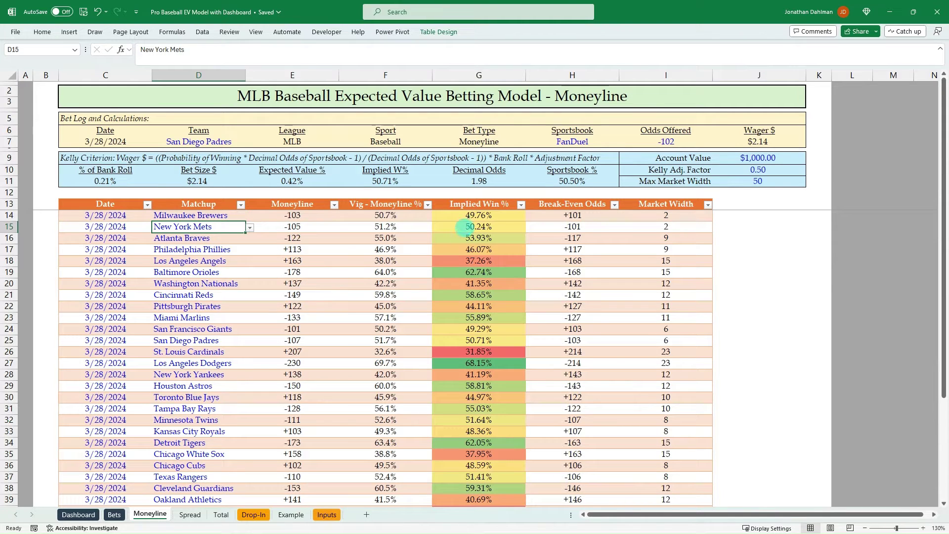
pyautogui.click(465, 216)
pyautogui.click(490, 240)
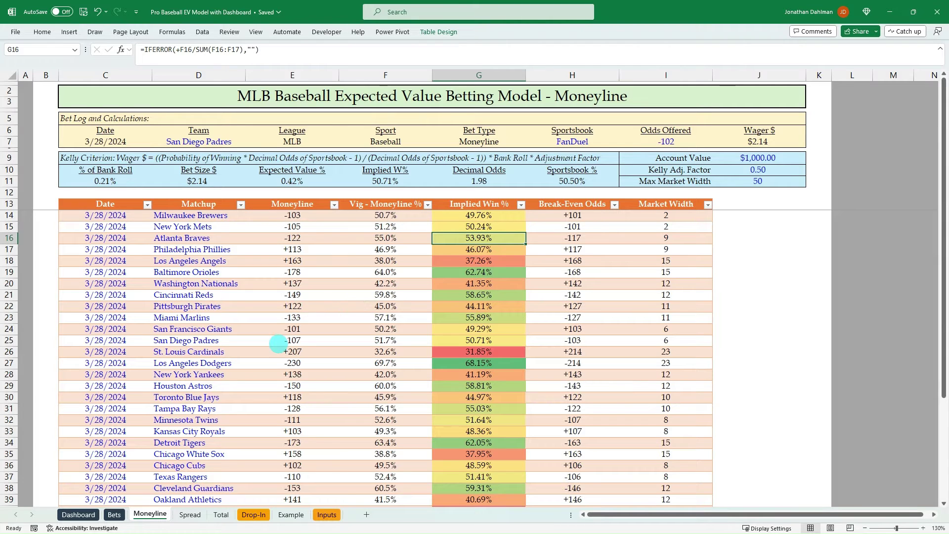
# Revisit Drop-In, point out the Brewers, Braves and Pirates matchups, then cycle Spread and Total back to Moneyline.
pyautogui.click(254, 515)
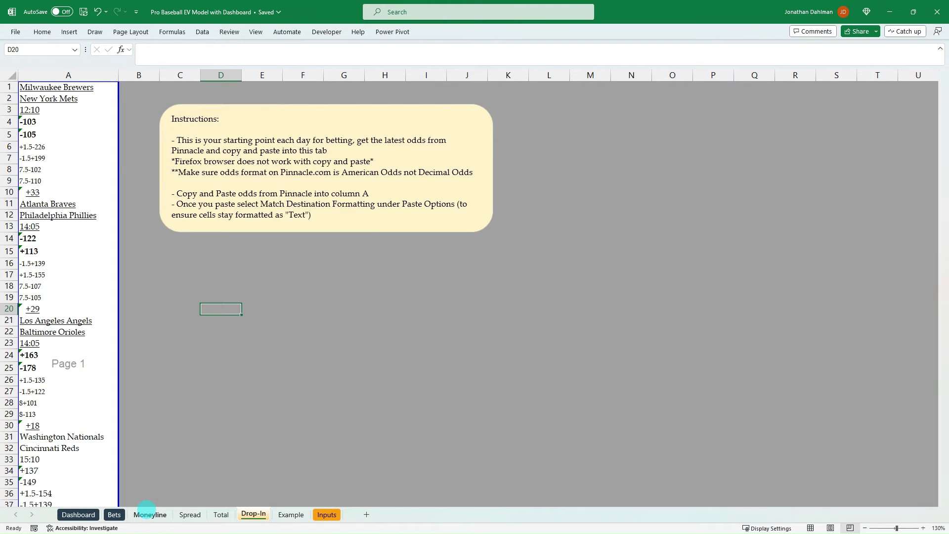
pyautogui.click(150, 514)
pyautogui.click(202, 217)
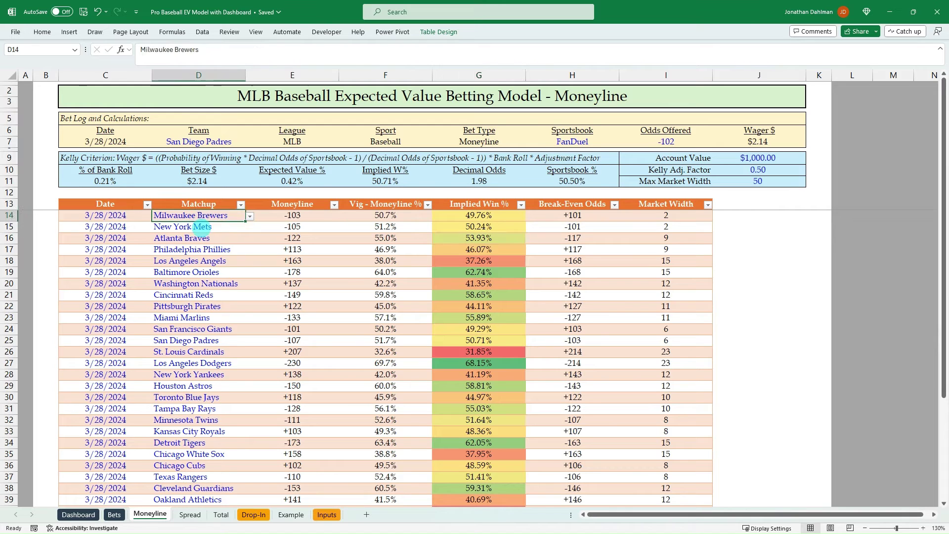
pyautogui.click(200, 239)
pyautogui.click(203, 306)
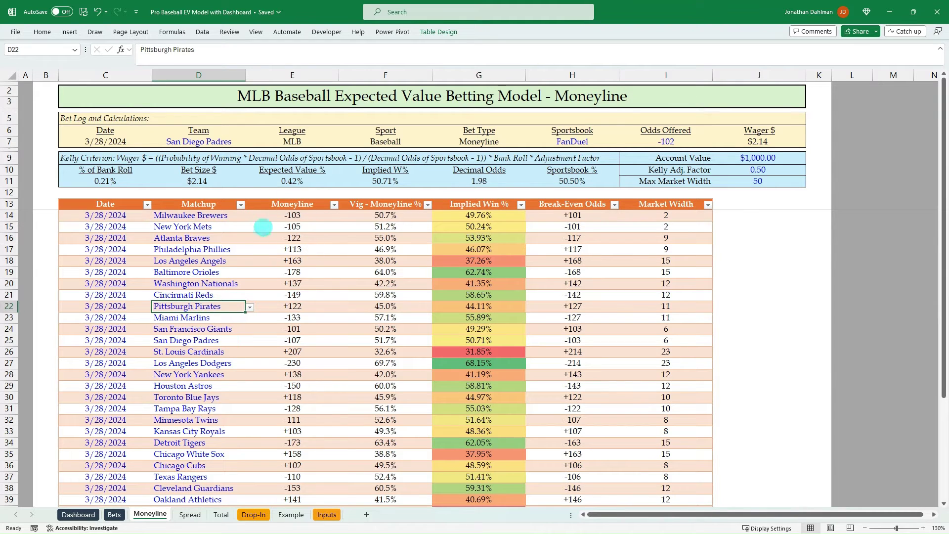
pyautogui.click(191, 514)
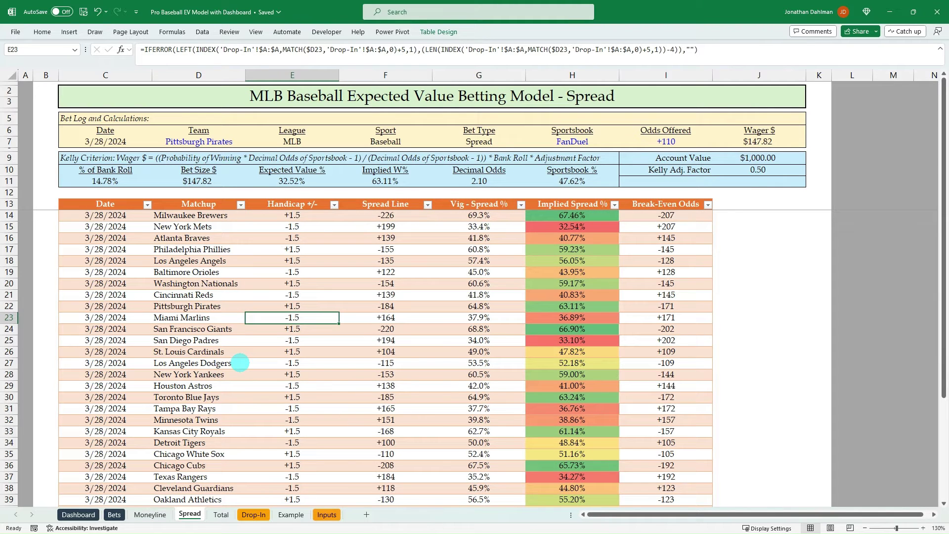
pyautogui.hotkey('ctrl', 'pagedown')
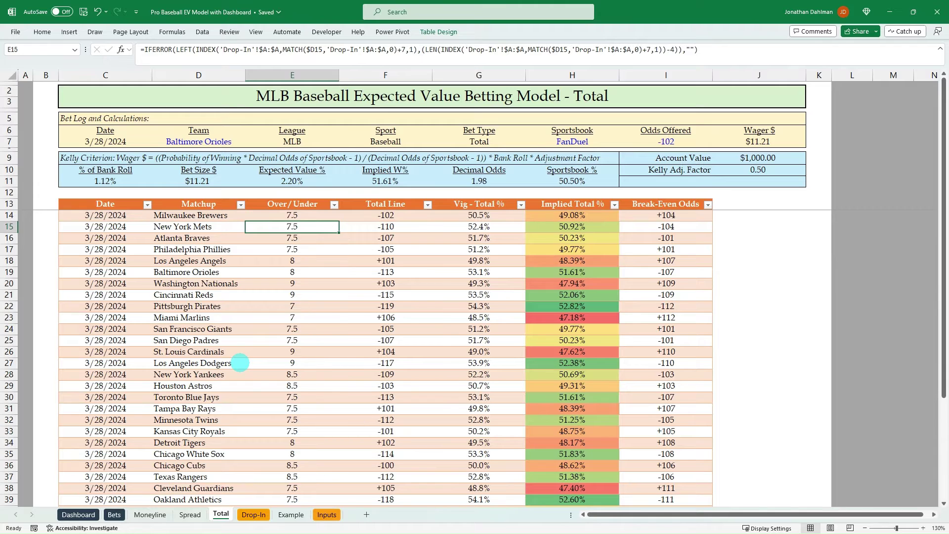
pyautogui.hotkey('ctrl', 'pageup')
pyautogui.hotkey('ctrl', 'pageup')
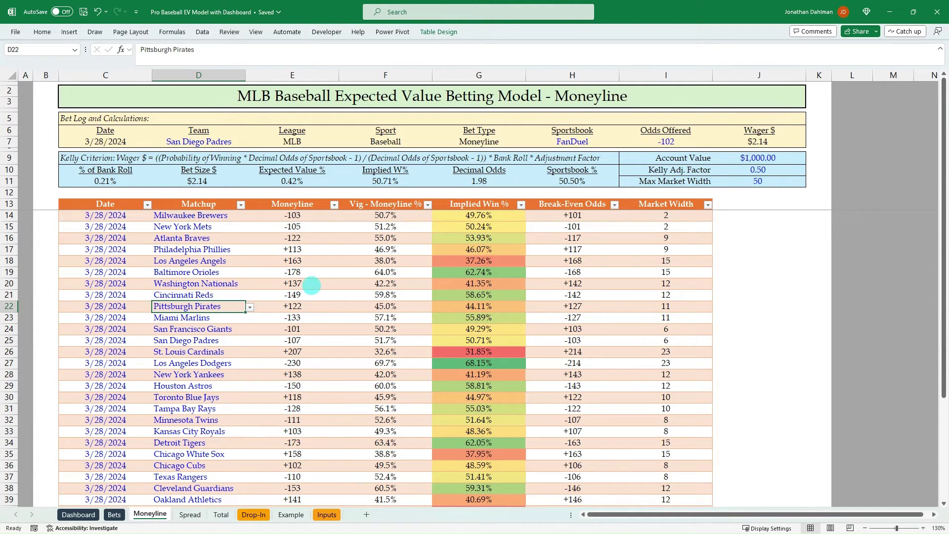
# Go to the Pinnacle MLB odds page and keep the odds format set to American.
pyautogui.hotkey('alt', 'Tab')
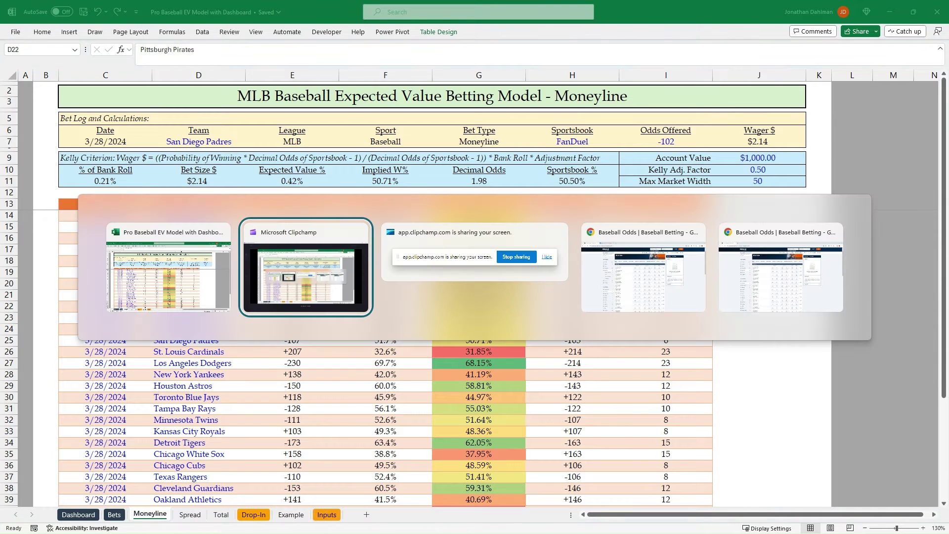
pyautogui.hotkey('alt', 'Tab')
pyautogui.hotkey('alt', 'Tab')
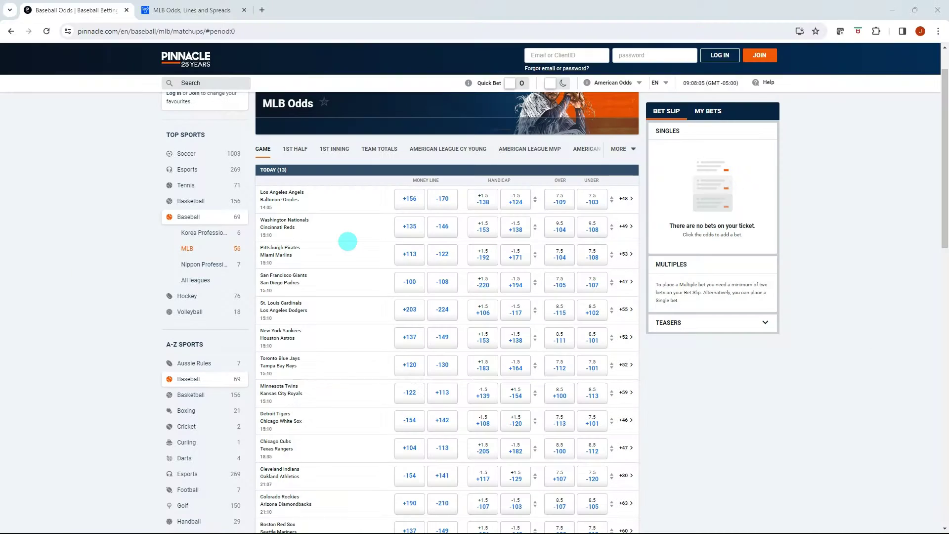
pyautogui.scroll(1, 370, 189)
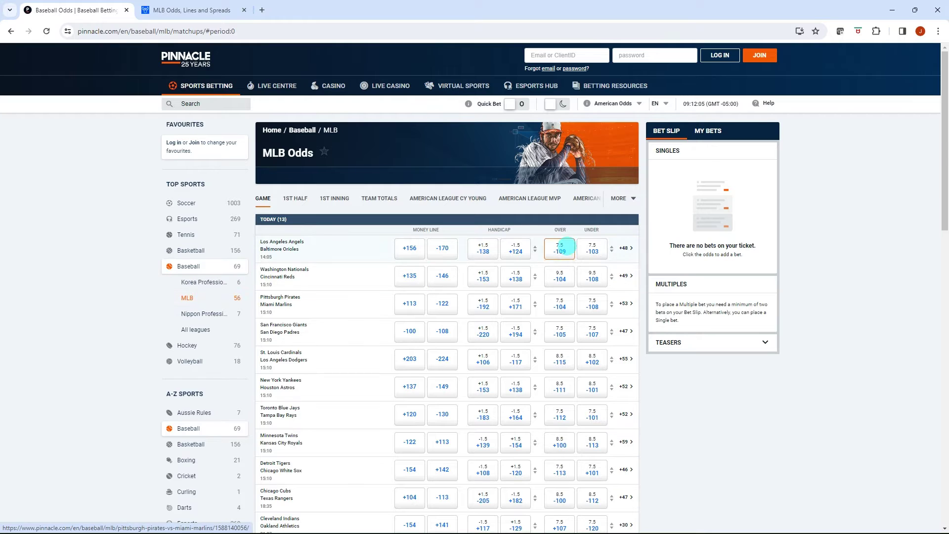
pyautogui.click(639, 102)
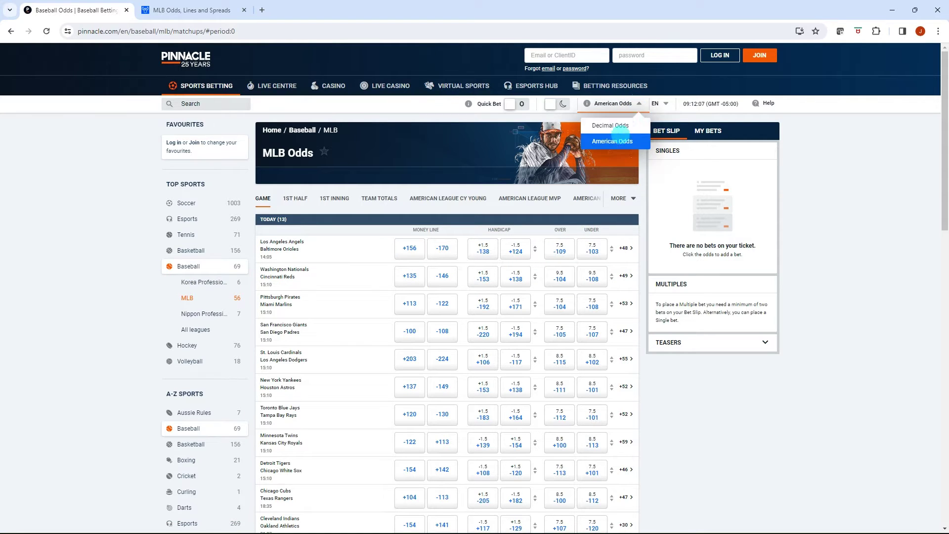
pyautogui.click(612, 141)
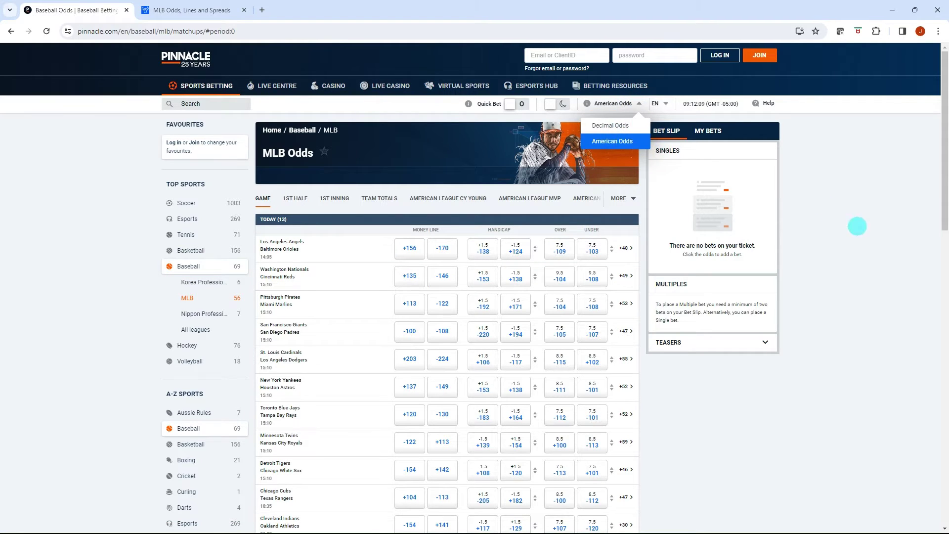
# Select today's full list of MLB games and odds for copying.
pyautogui.moveTo(261, 242); pyautogui.dragTo(631, 430)
pyautogui.scroll(-3, 477, 277)
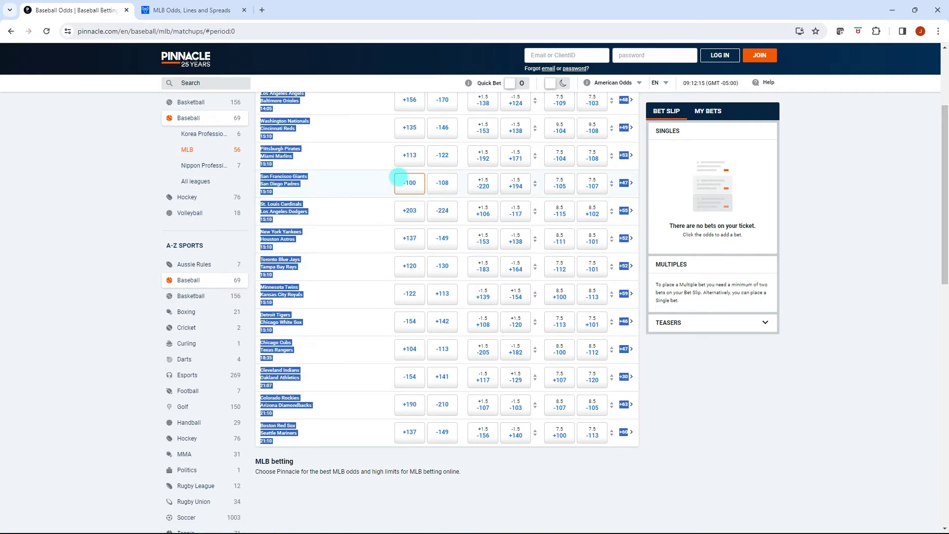
pyautogui.scroll(1, 394, 178)
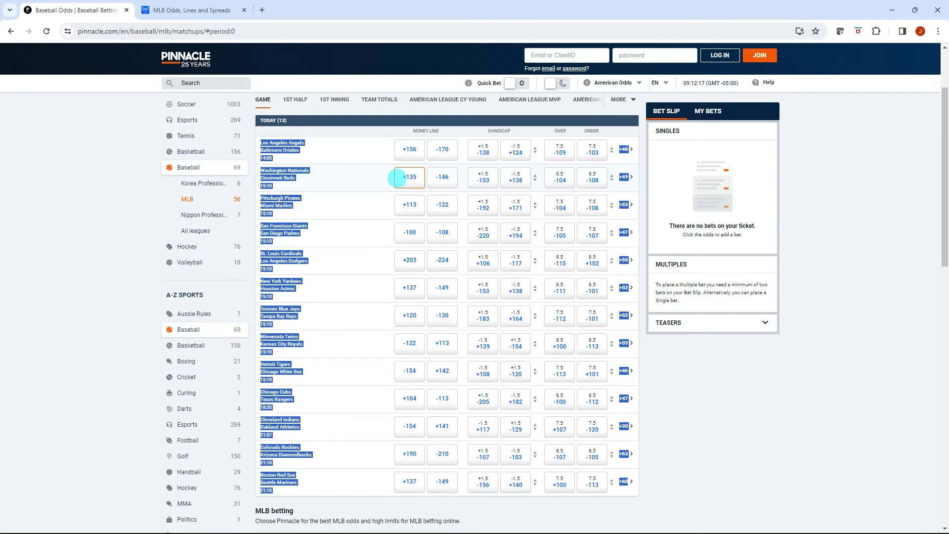
# Paste the Pinnacle odds into A1 of the Drop-In sheet with Match Destination Formatting.
pyautogui.hotkey('alt', 'Tab')
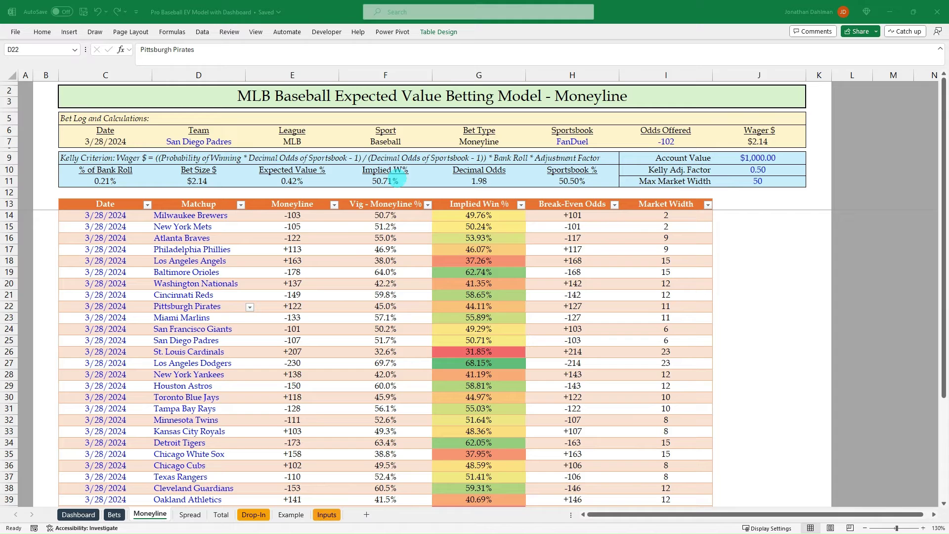
pyautogui.click(253, 515)
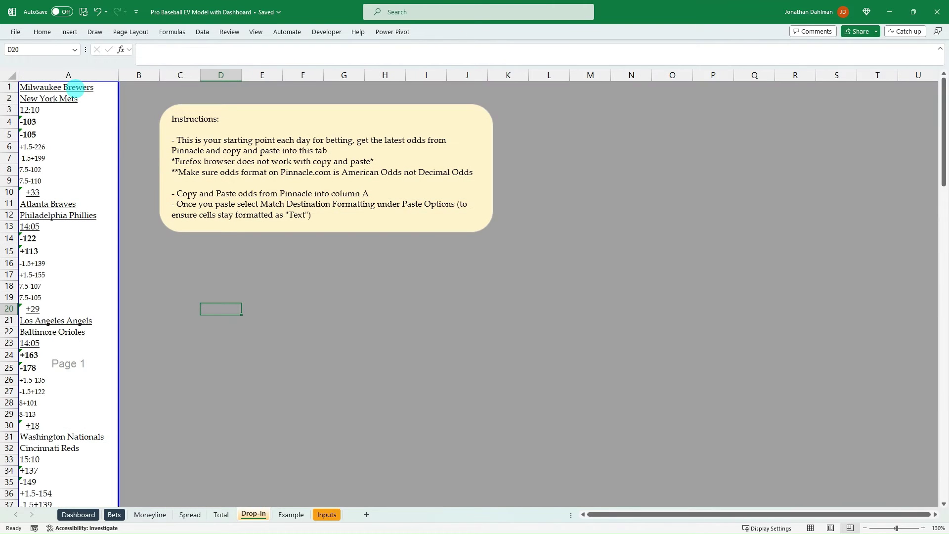
pyautogui.click(111, 88)
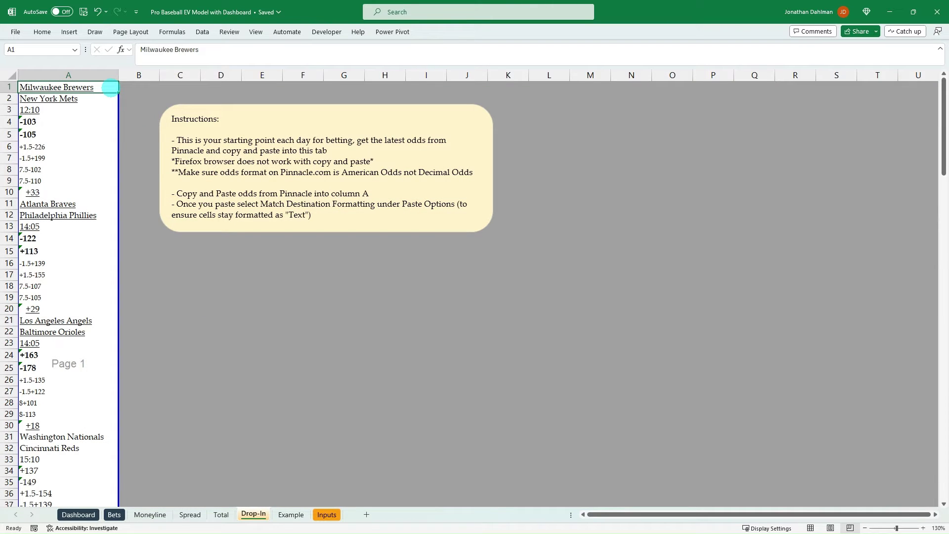
pyautogui.hotkey('ctrl', 'v')
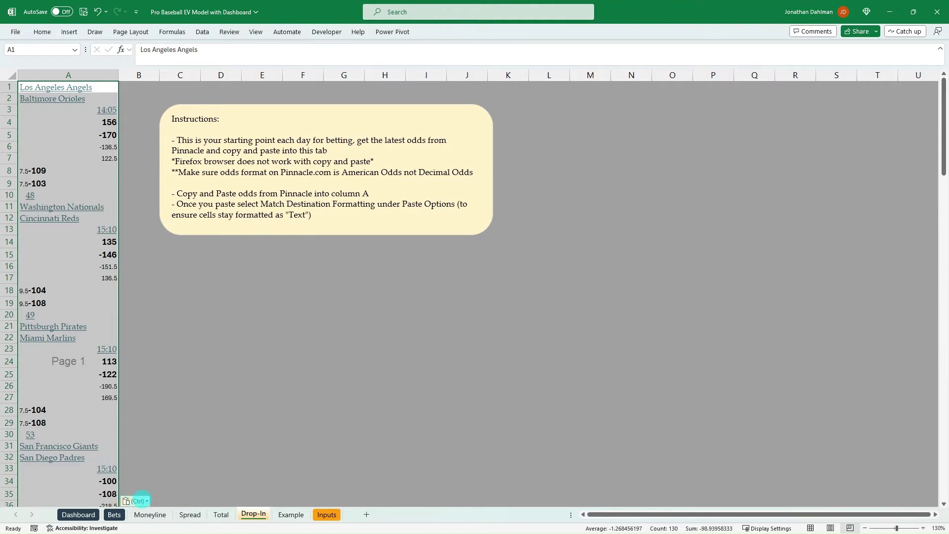
pyautogui.click(142, 501)
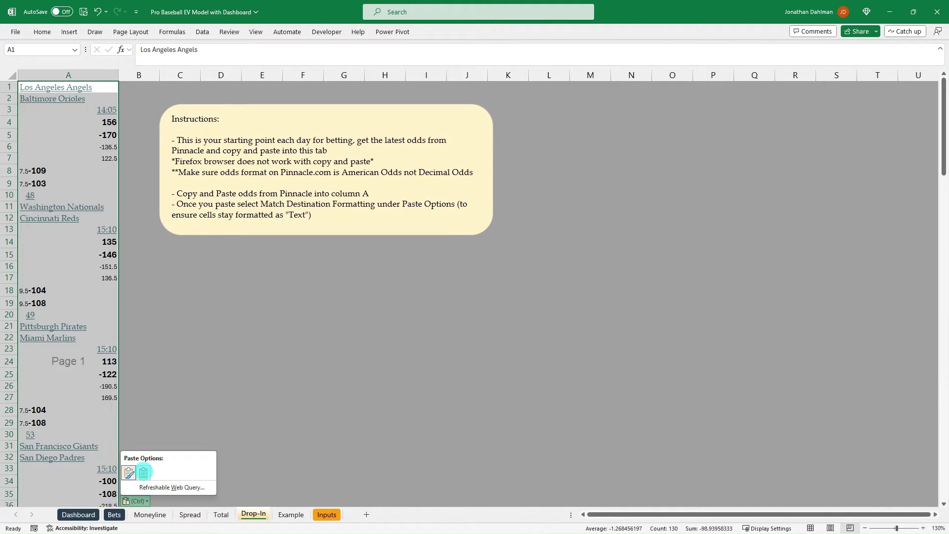
pyautogui.click(143, 472)
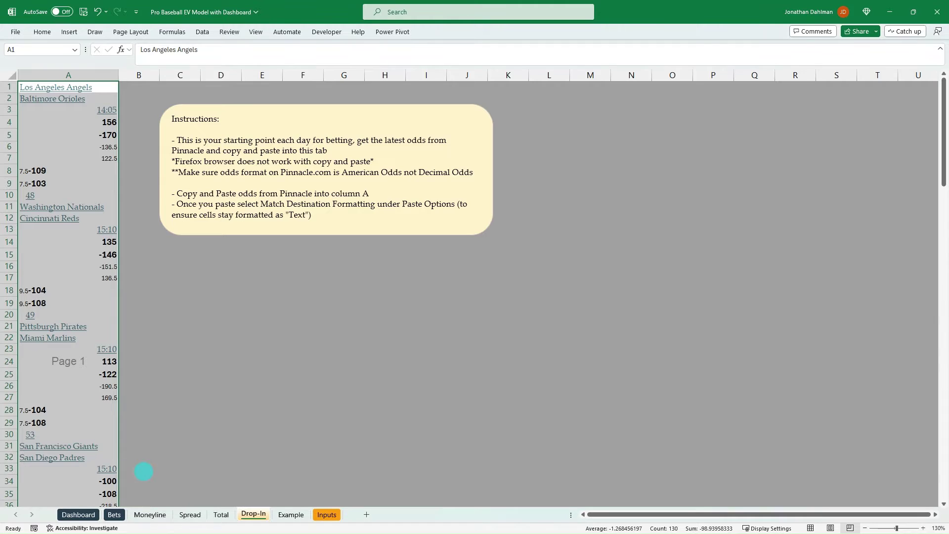
# Check the pasted spread entries in column A and clear the selection.
pyautogui.click(50, 144)
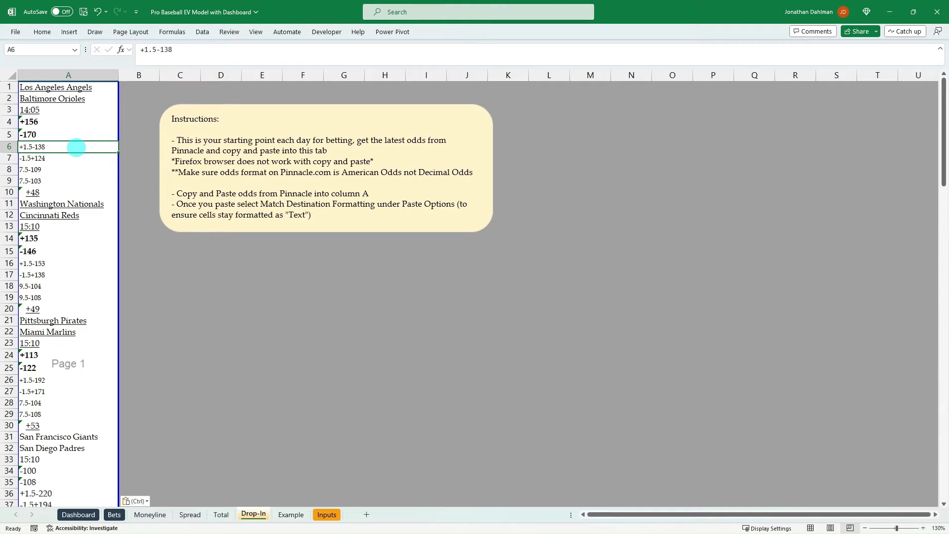
pyautogui.click(68, 75)
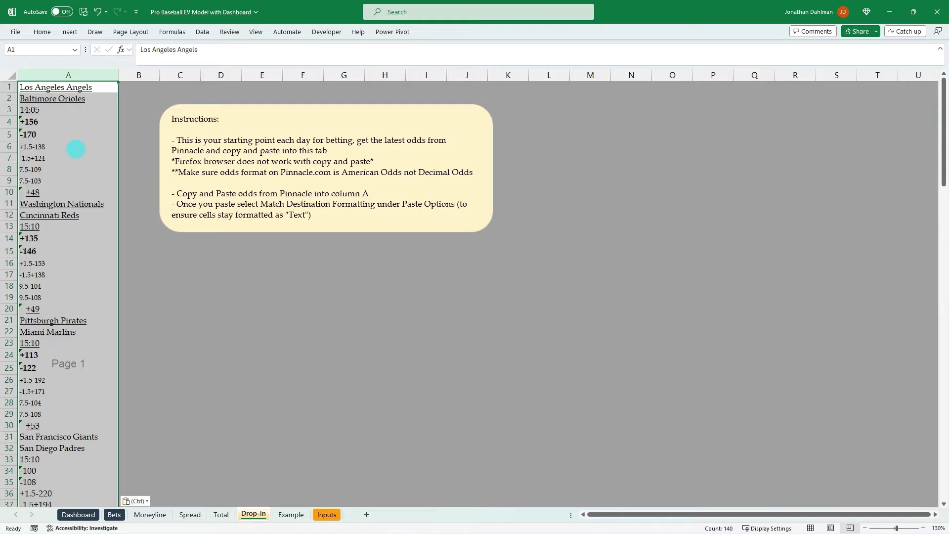
pyautogui.click(76, 149)
pyautogui.click(71, 159)
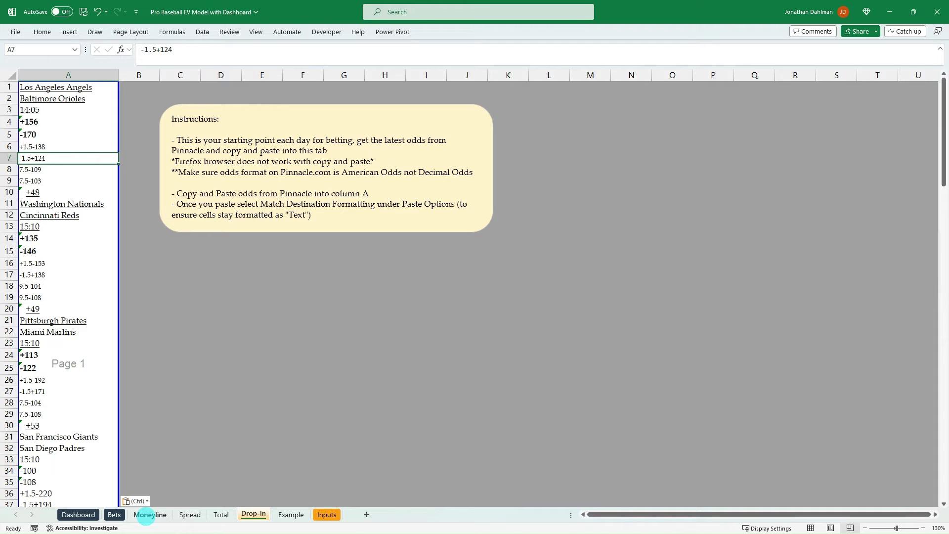
# Clear the old dates and matchups from C14:D down in the Moneyline table.
pyautogui.click(150, 514)
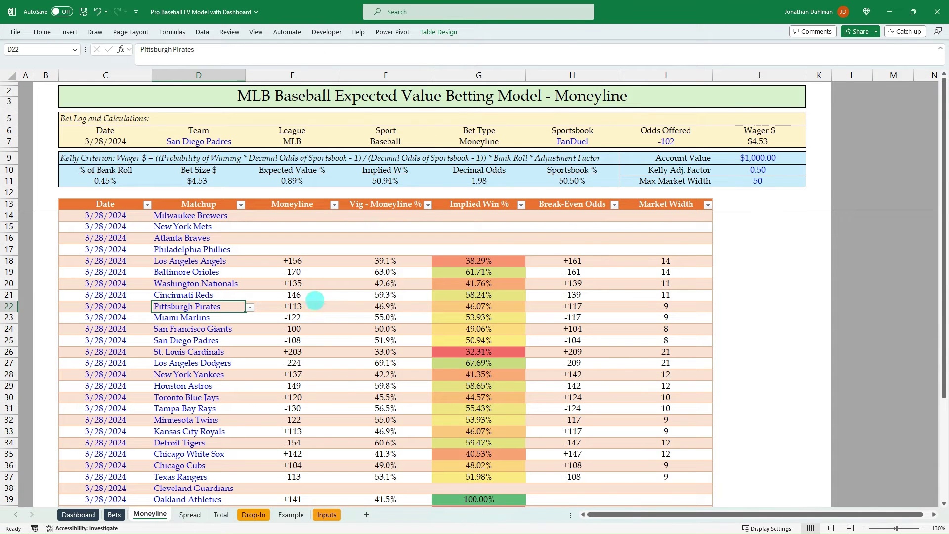
pyautogui.click(175, 215)
pyautogui.hotkey('shift', 'Left')
pyautogui.hotkey('ctrl', 'shift', 'Down')
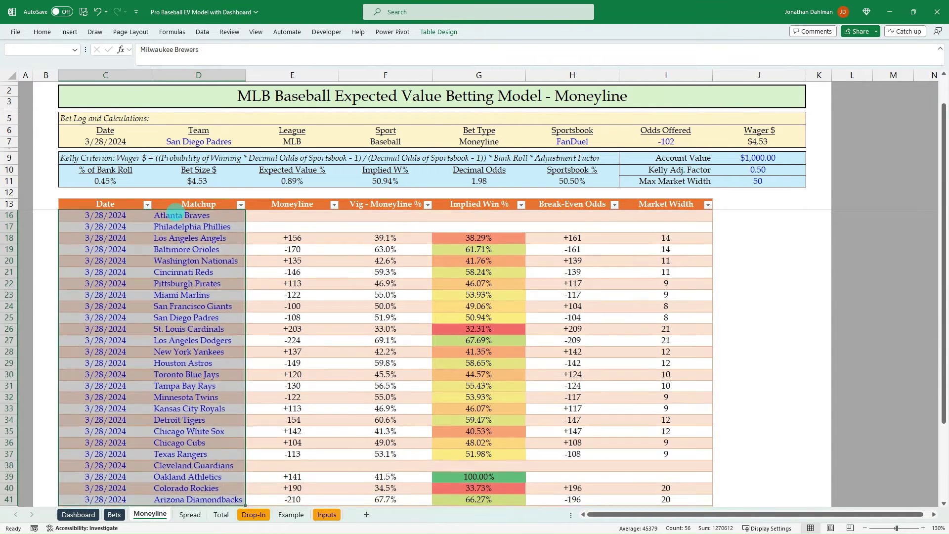
pyautogui.press('Delete')
pyautogui.click(197, 286)
pyautogui.scroll(1, 196, 288)
# Enter Los Angeles Angels and Baltimore Orioles as the first two matchups, then check Pinnacle's odds.
pyautogui.click(197, 216)
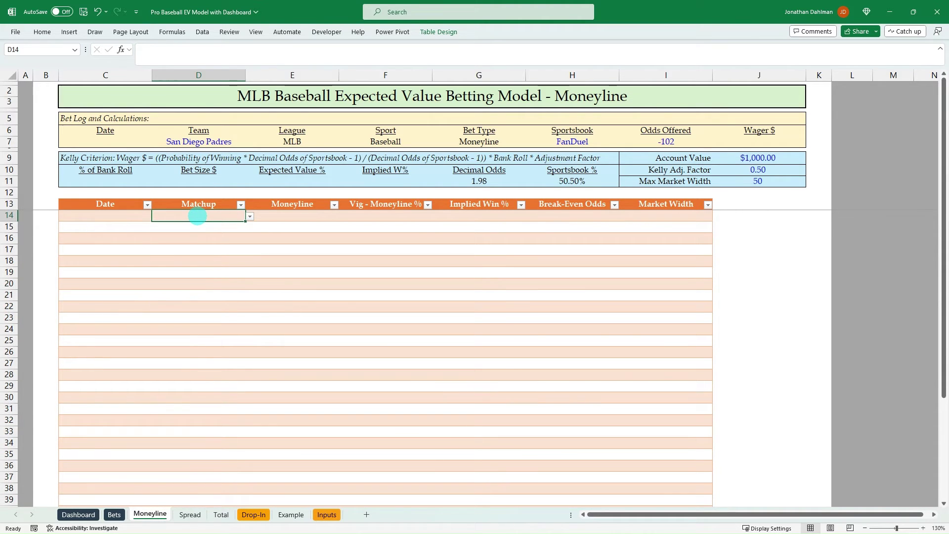
pyautogui.write('Lo')
pyautogui.press('Return')
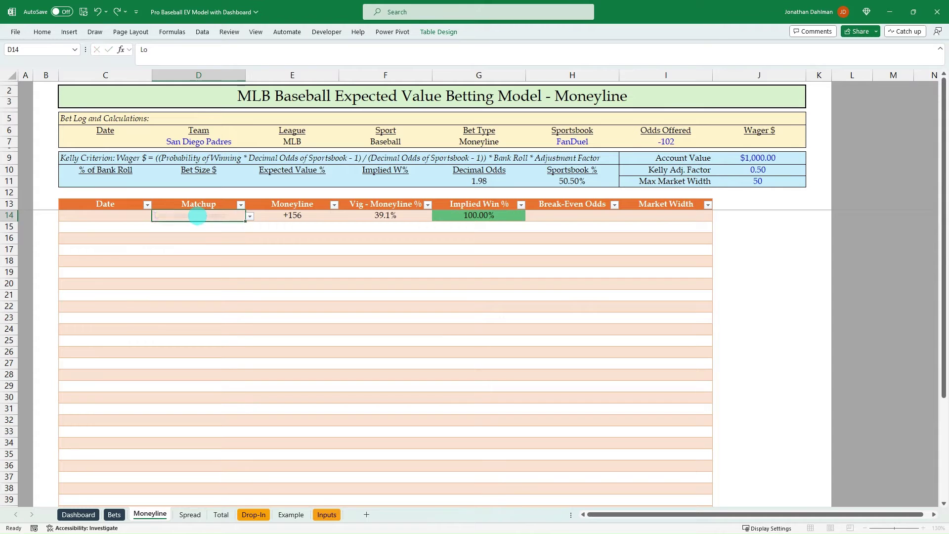
pyautogui.write('Ba')
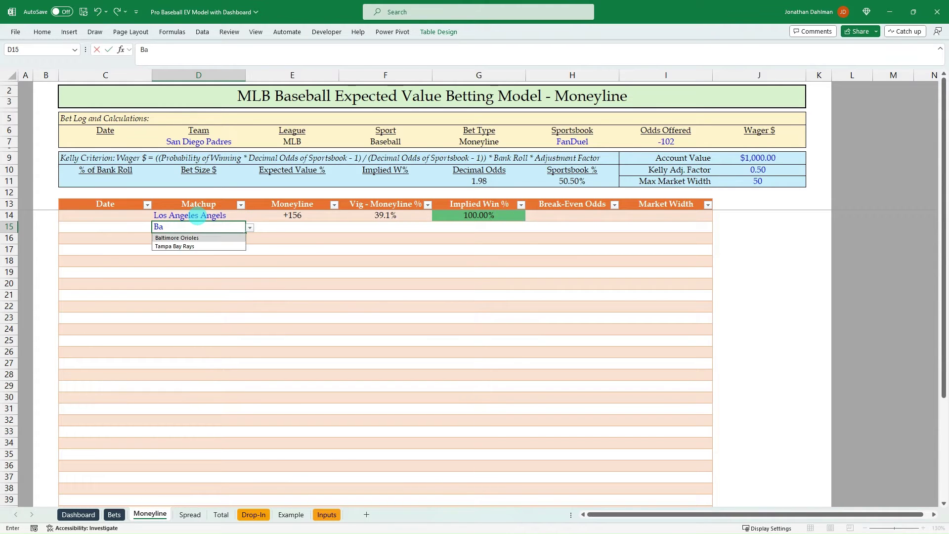
pyautogui.press('Return')
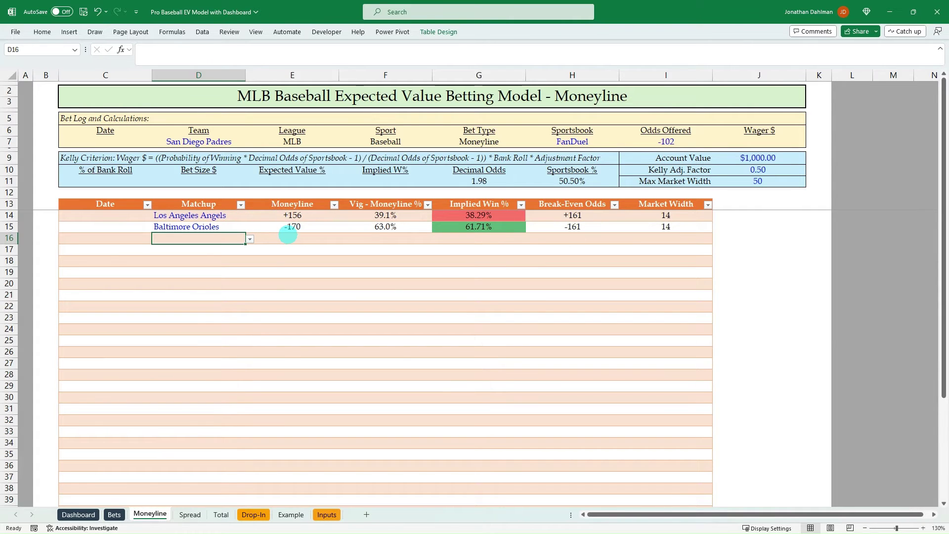
pyautogui.hotkey('alt', 'Tab')
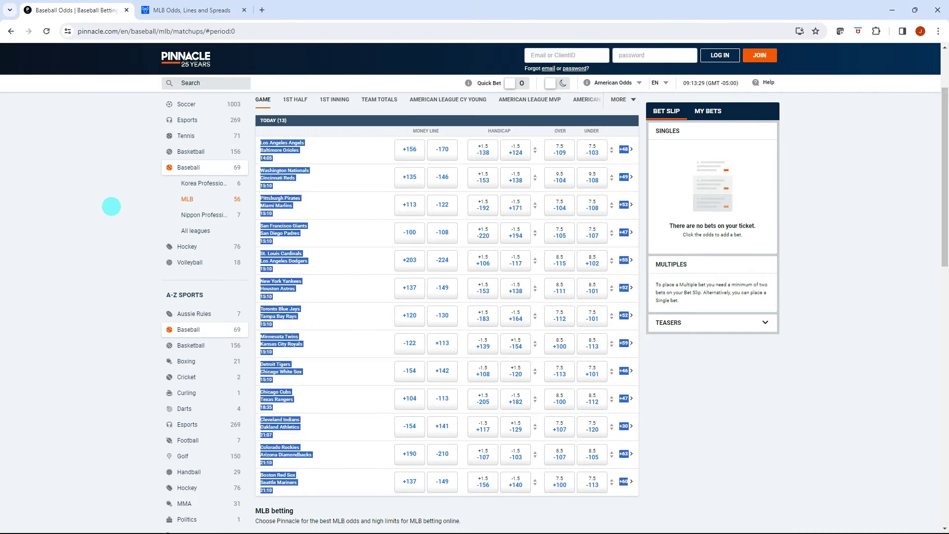
pyautogui.click(111, 207)
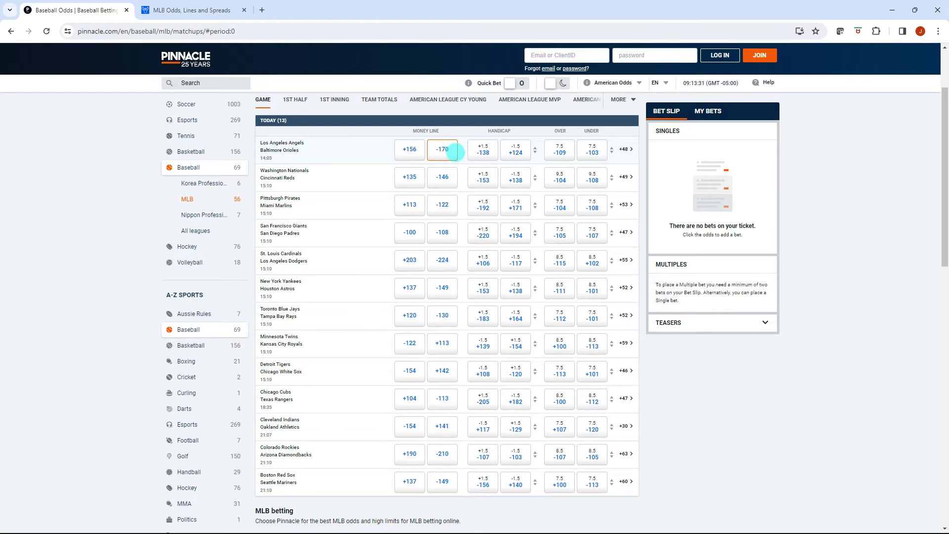
# Put today's date in C14 and set C15 to =+C14.
pyautogui.hotkey('alt', 'Tab')
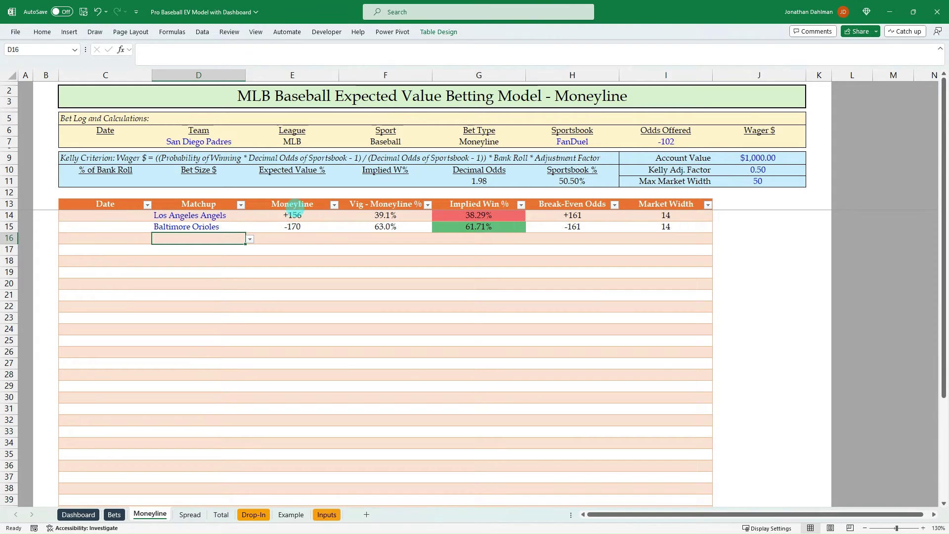
pyautogui.click(123, 213)
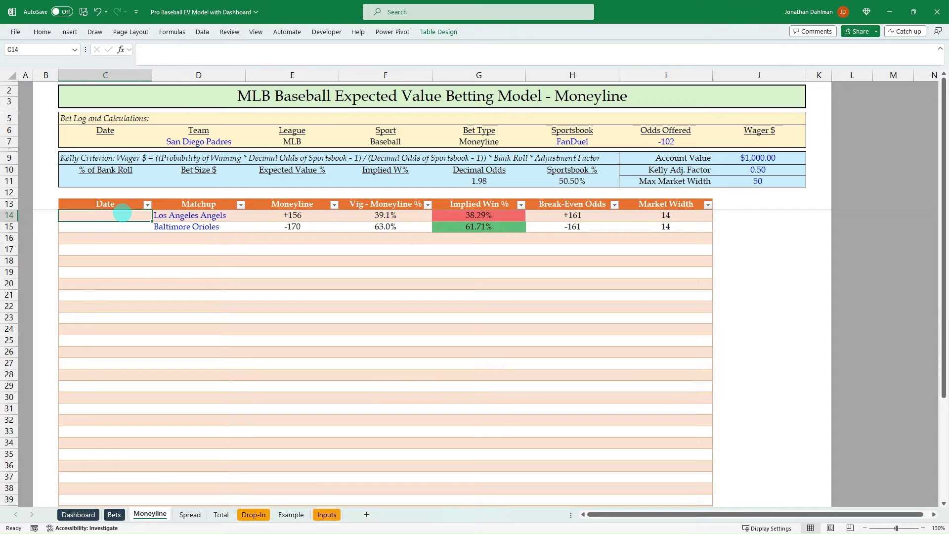
pyautogui.hotkey('ctrl', ';')
pyautogui.press('Return')
pyautogui.write('+')
pyautogui.click(122, 215)
pyautogui.press('Return')
pyautogui.press('Tab')
# Add Washington Nationals, Cincinnati Reds, Pittsburgh Pirates, Miami Marlins and San Francisco Giants to the matchups.
pyautogui.write('Was')
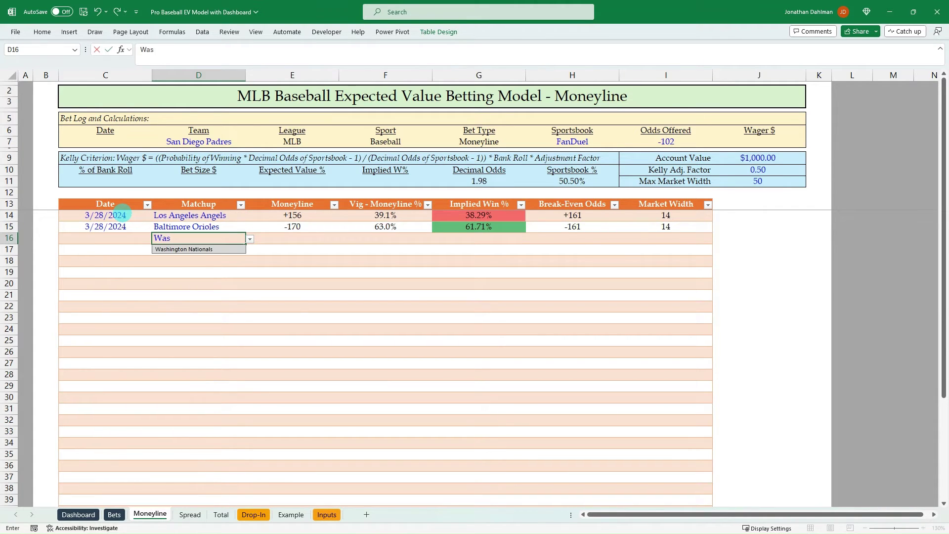
pyautogui.press('Down')
pyautogui.press('Return')
pyautogui.write('Cin')
pyautogui.press('Down')
pyautogui.press('Return')
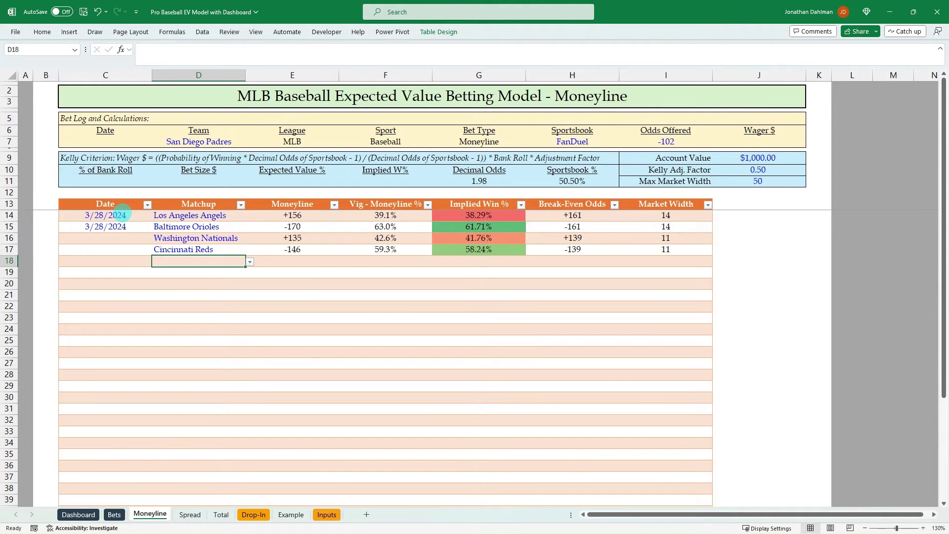
pyautogui.write('Pit')
pyautogui.press('Down')
pyautogui.press('Return')
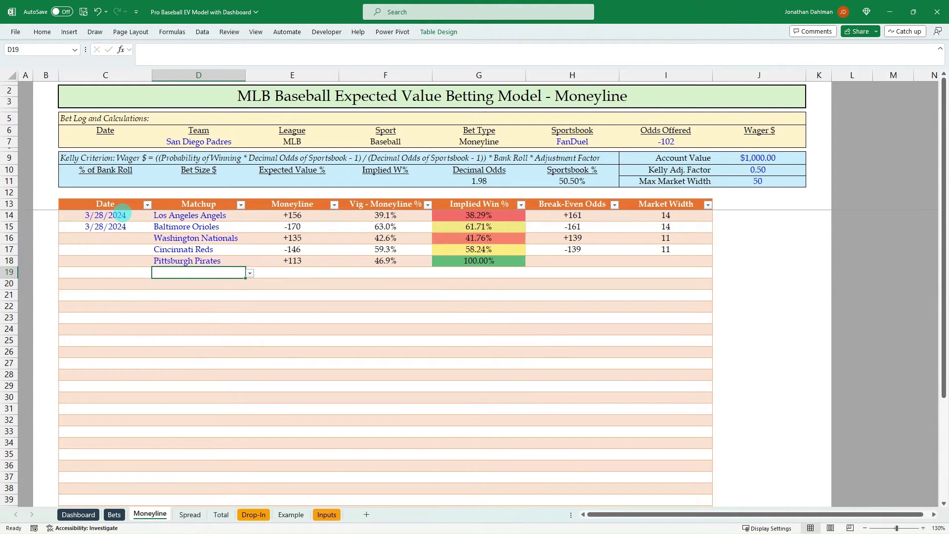
pyautogui.write('Mi')
pyautogui.press('Down')
pyautogui.press('Return')
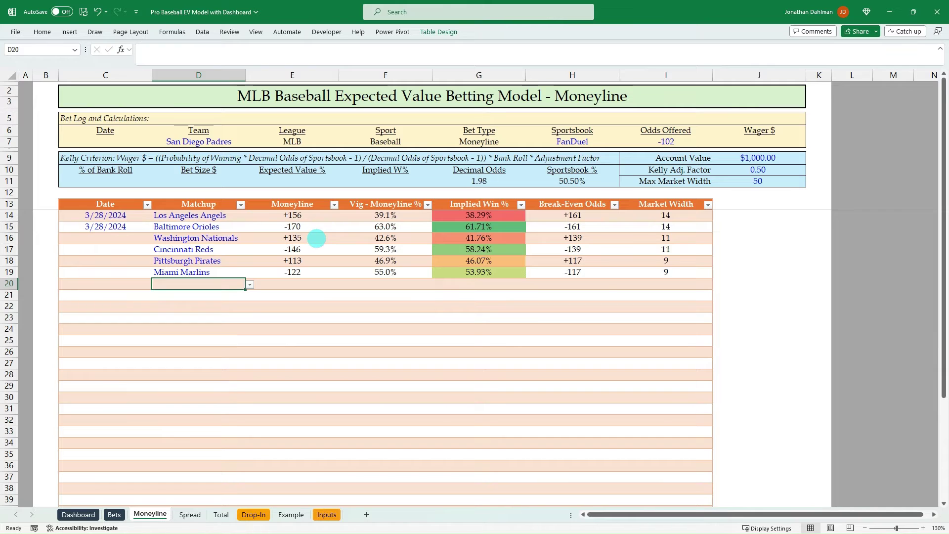
pyautogui.write('San')
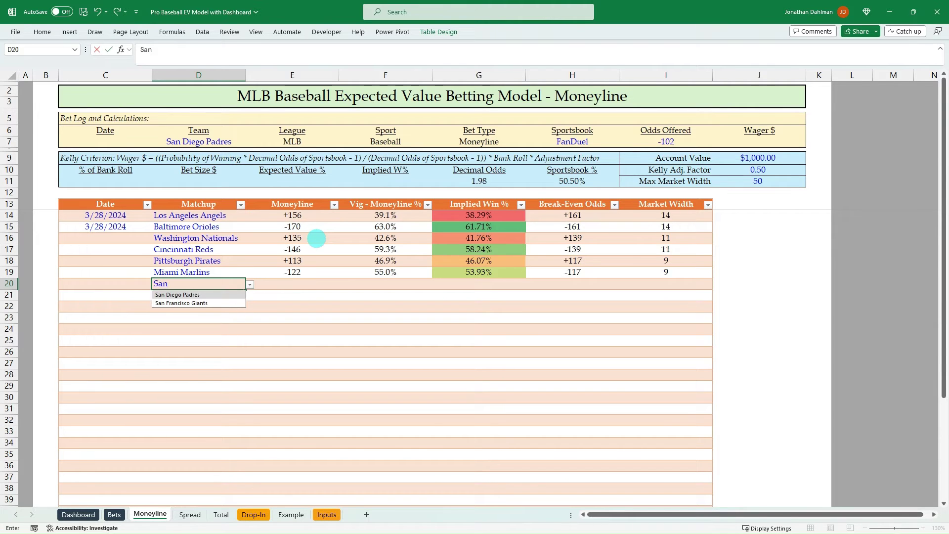
pyautogui.press('Down')
pyautogui.press('Return')
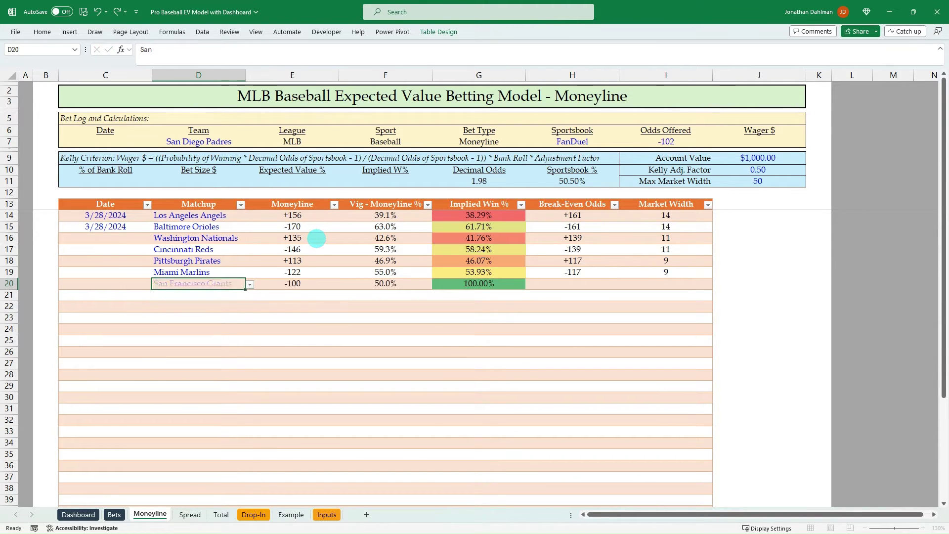
# Add San Diego Padres, St. Louis Cardinals, Los Angeles Dodgers, New York Yankees and Houston Astros.
pyautogui.write('SA')
pyautogui.press('Return')
pyautogui.press('Return')
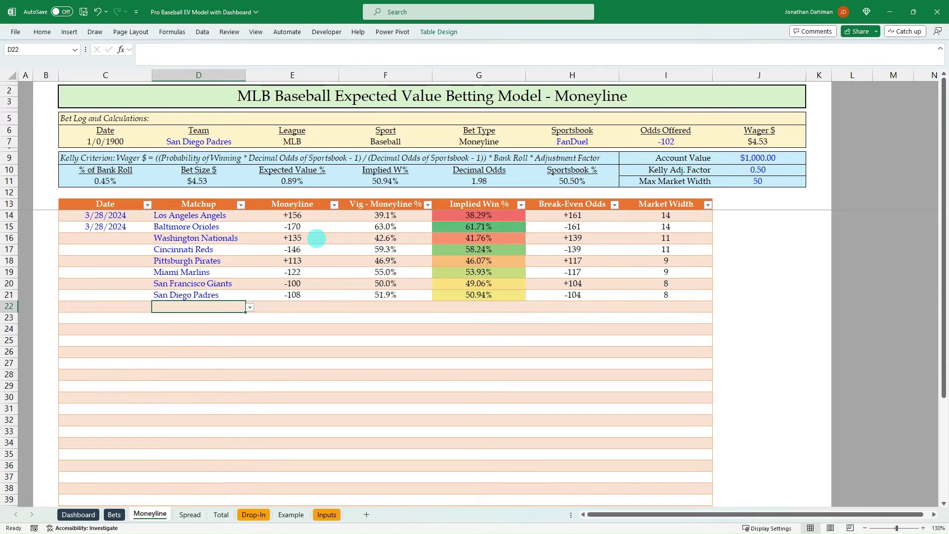
pyautogui.write('ST')
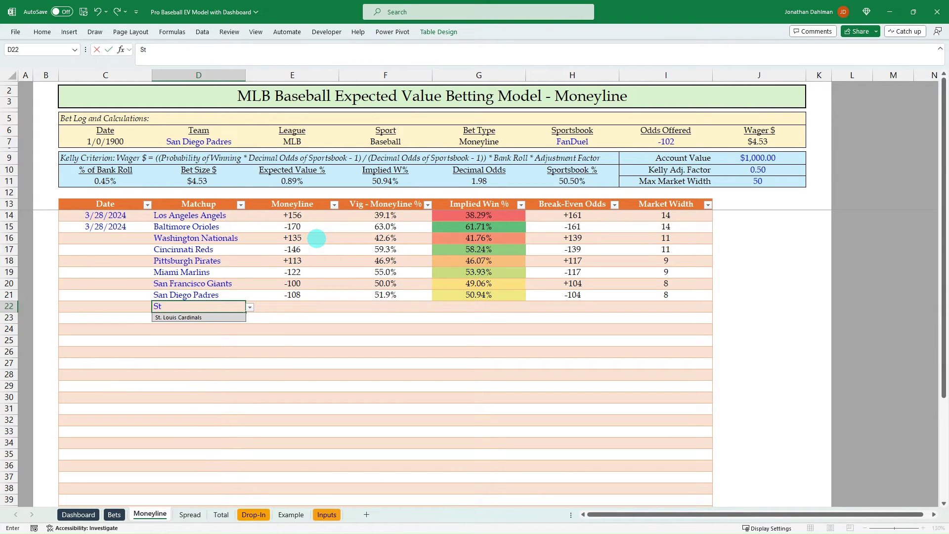
pyautogui.press('Return')
pyautogui.write('LO')
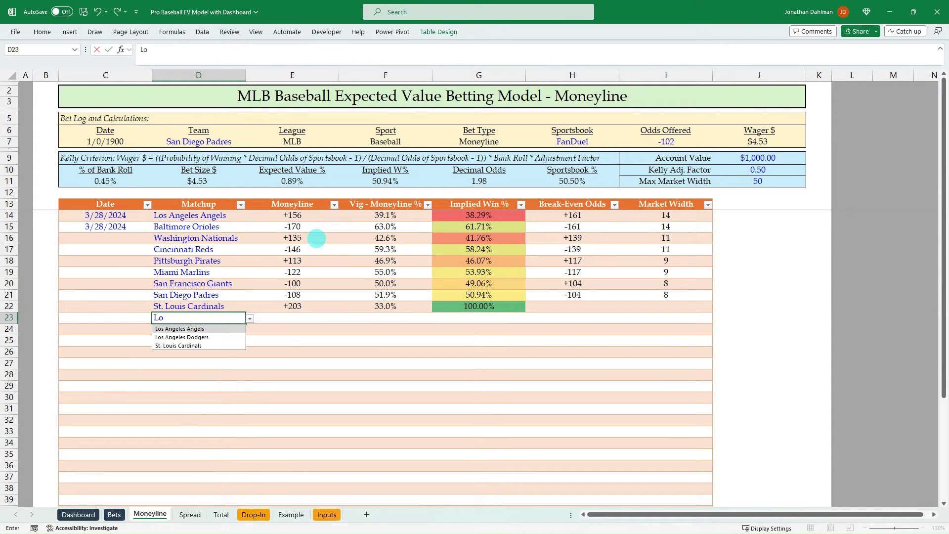
pyautogui.press('Return')
pyautogui.press('Up')
pyautogui.hotkey('alt', 'Down')
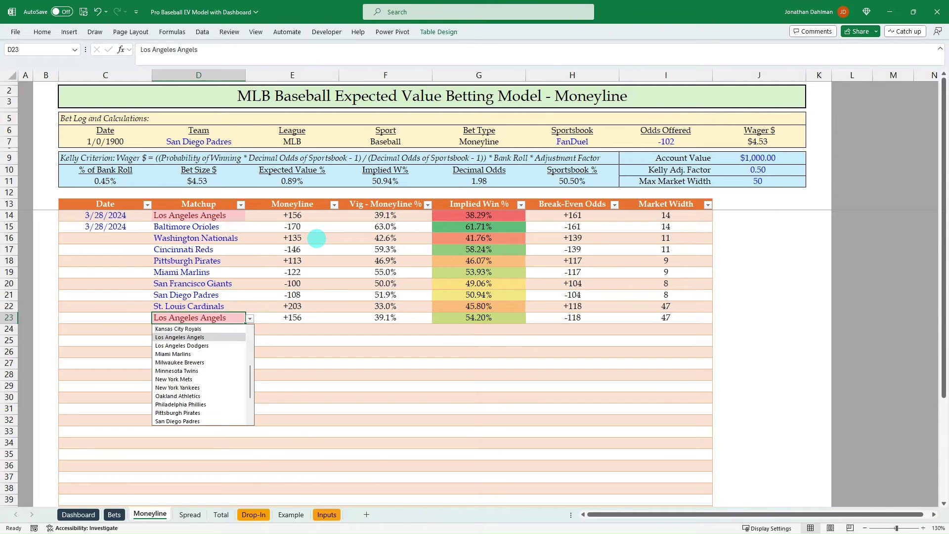
pyautogui.press('Down')
pyautogui.press('Return')
pyautogui.press('Return')
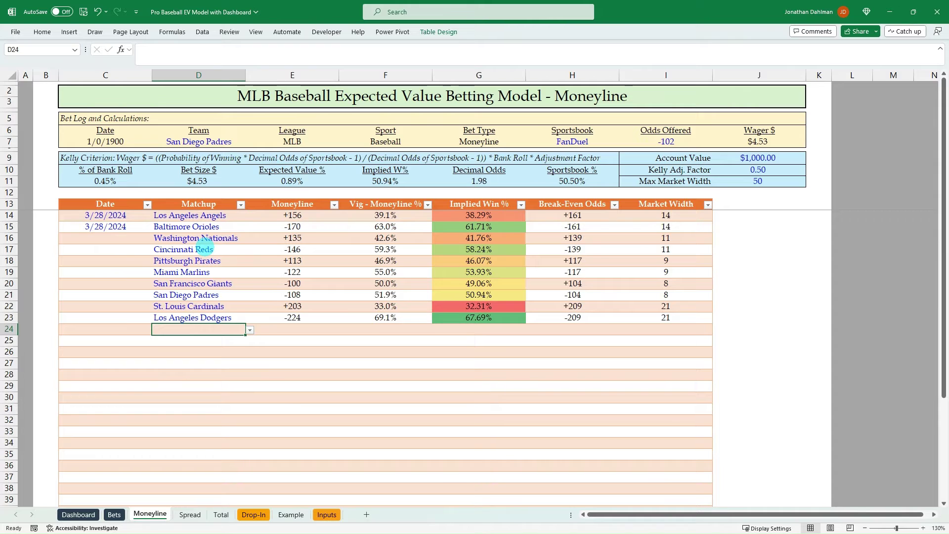
pyautogui.write('New')
pyautogui.press('Down')
pyautogui.press('Return')
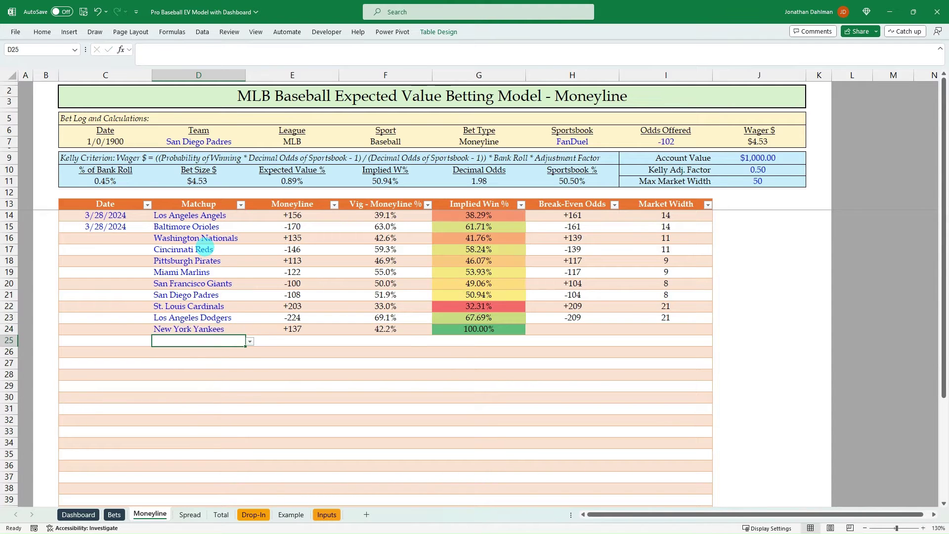
pyautogui.write('Ho')
pyautogui.press('Down')
pyautogui.press('Return')
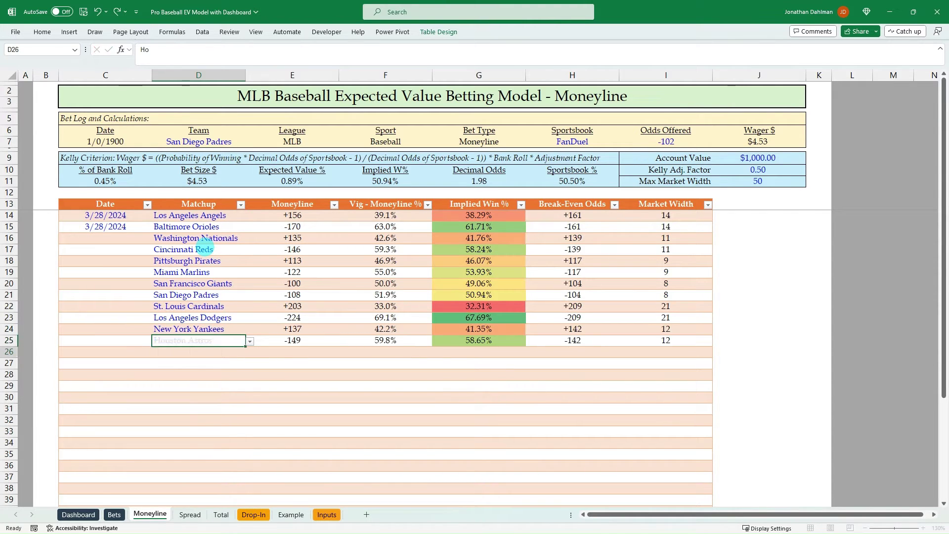
# Fill the 3/28/2024 date down C15:C25.
pyautogui.moveTo(122, 229); pyautogui.dragTo(123, 340)
pyautogui.hotkey('ctrl', 'd')
pyautogui.click(224, 261)
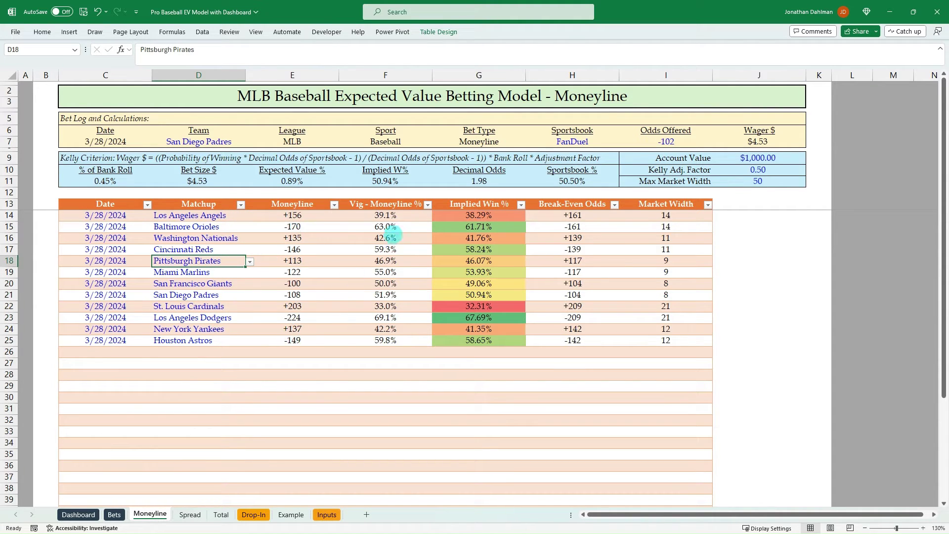
pyautogui.click(281, 217)
pyautogui.click(383, 217)
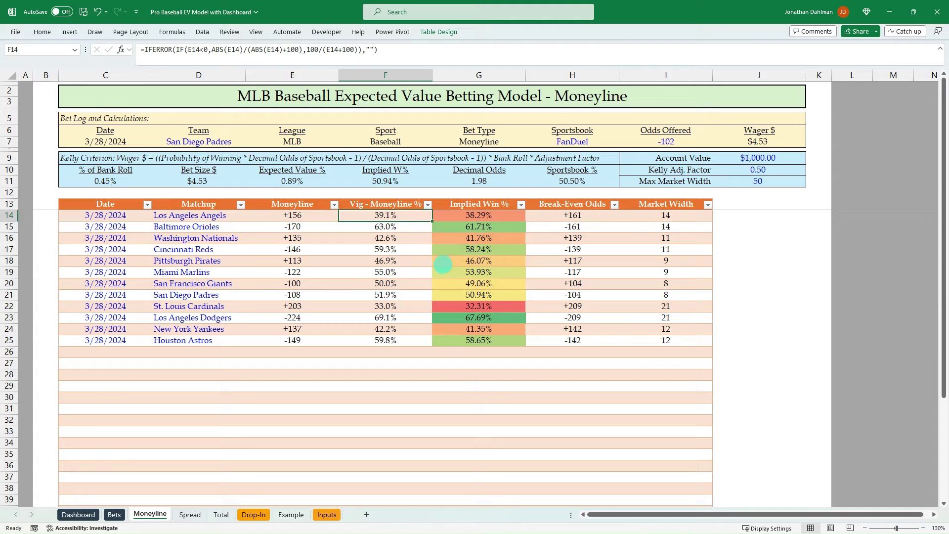
pyautogui.hotkey('shift', 'Down')
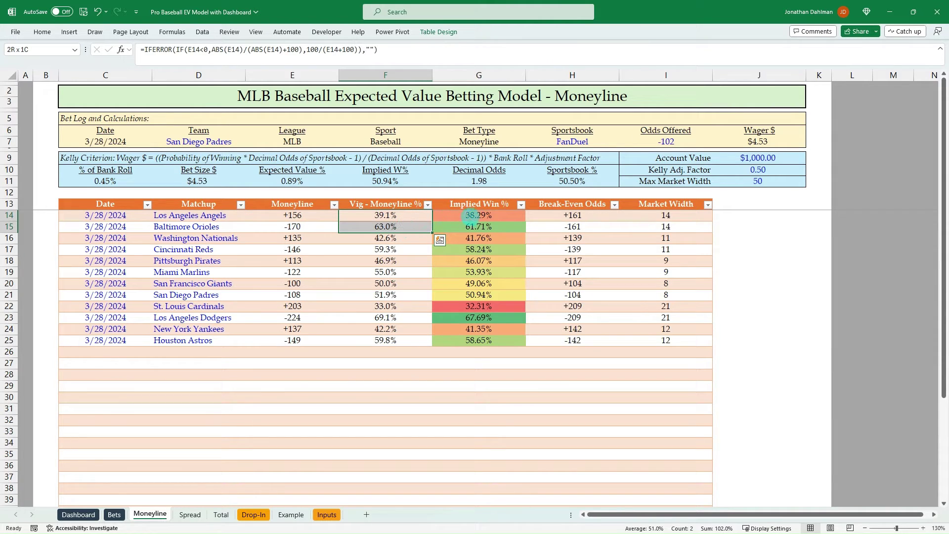
pyautogui.click(471, 216)
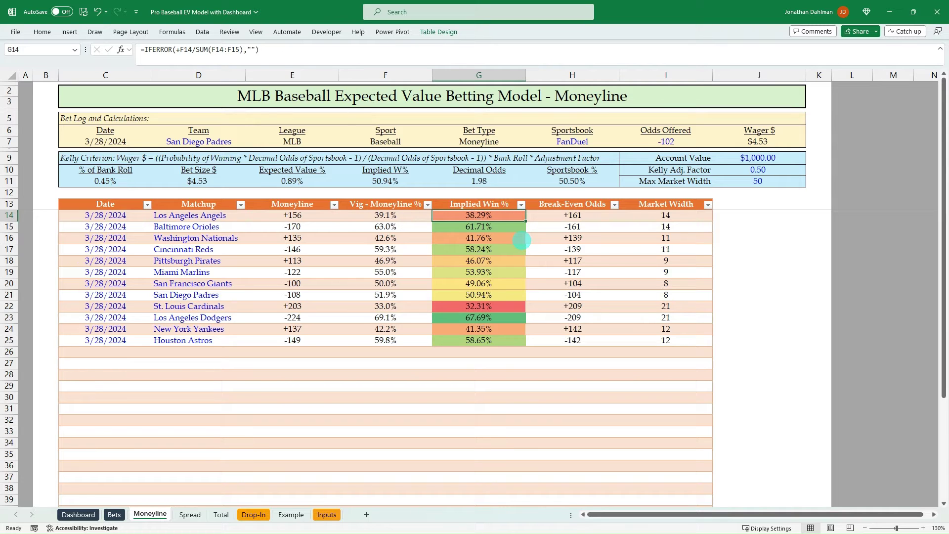
pyautogui.press('F2')
pyautogui.press('Escape')
pyautogui.press('Down')
pyautogui.press('F2')
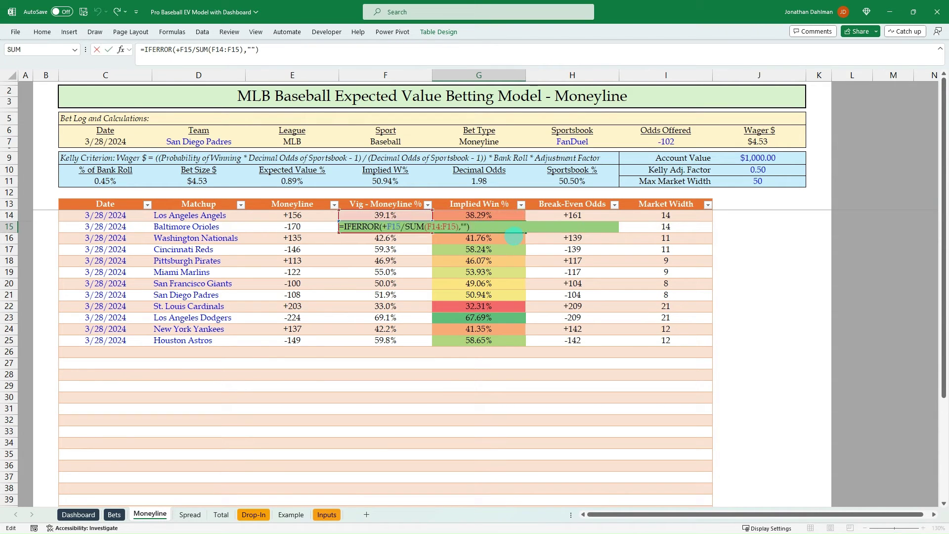
pyautogui.press('Escape')
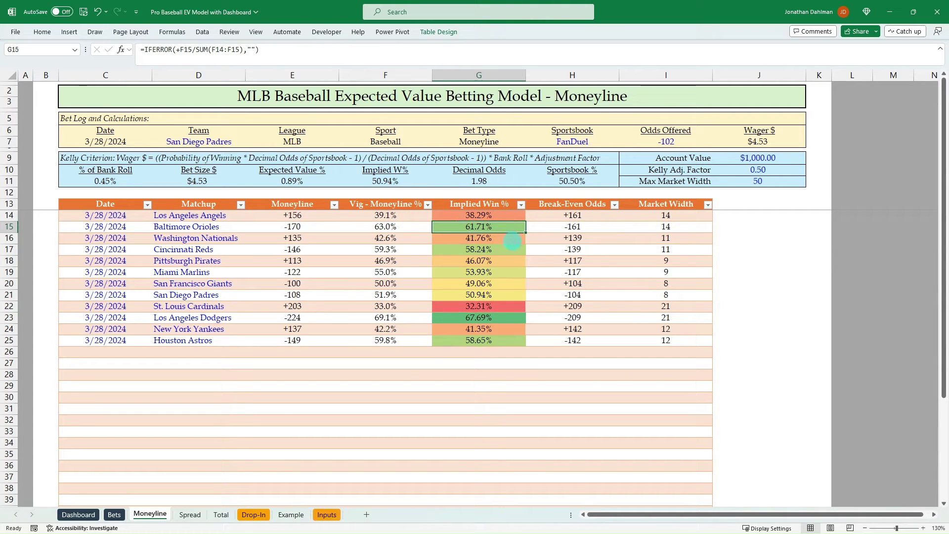
pyautogui.doubleClick(501, 227)
pyautogui.press('Escape')
pyautogui.moveTo(503, 225); pyautogui.dragTo(495, 214)
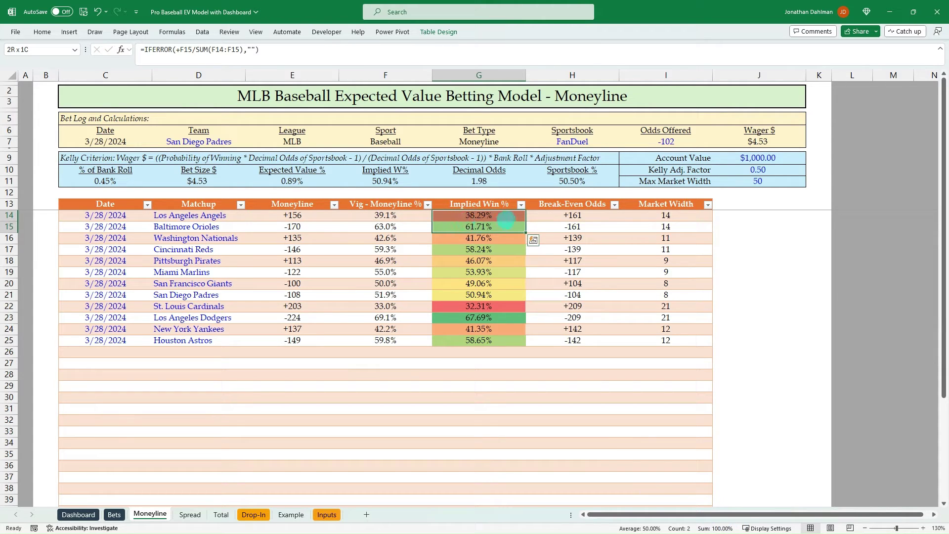
pyautogui.click(568, 216)
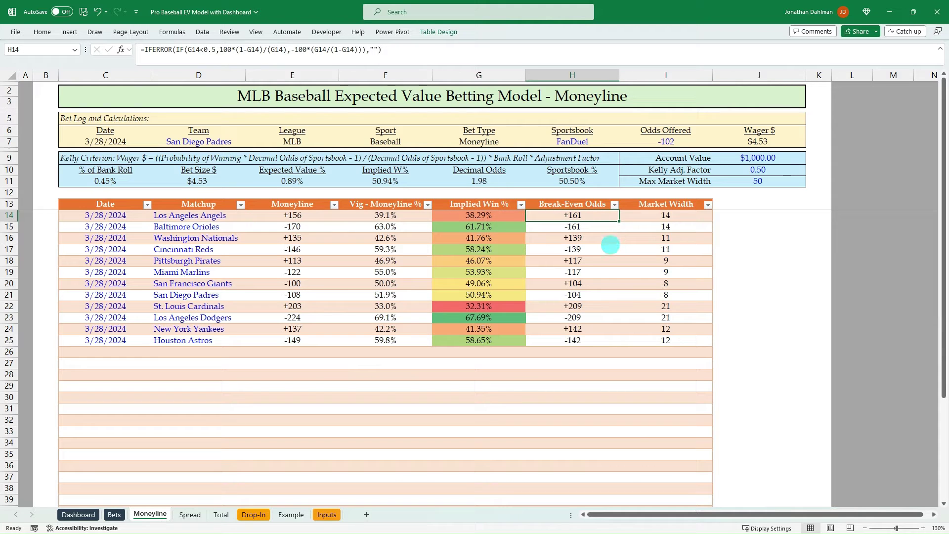
pyautogui.click(604, 225)
pyautogui.click(643, 216)
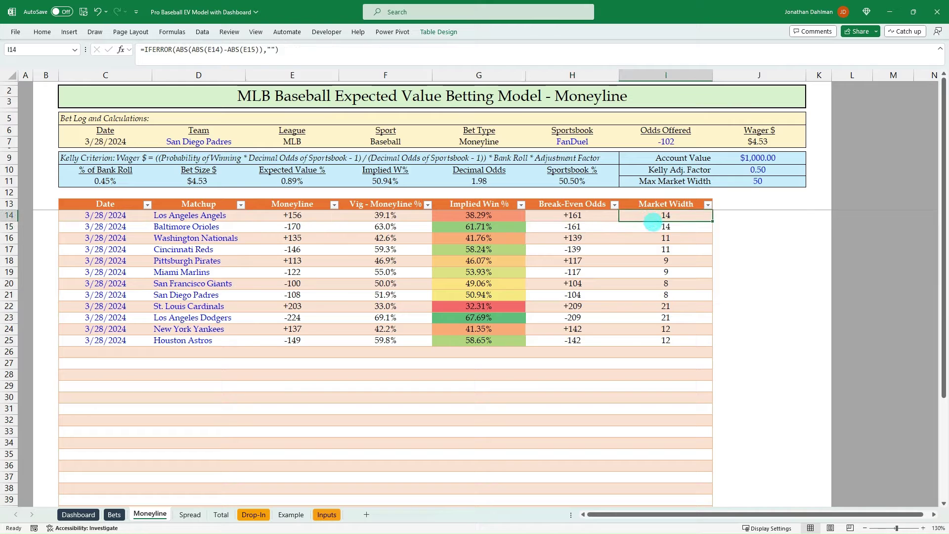
pyautogui.press('F2')
pyautogui.press('Escape')
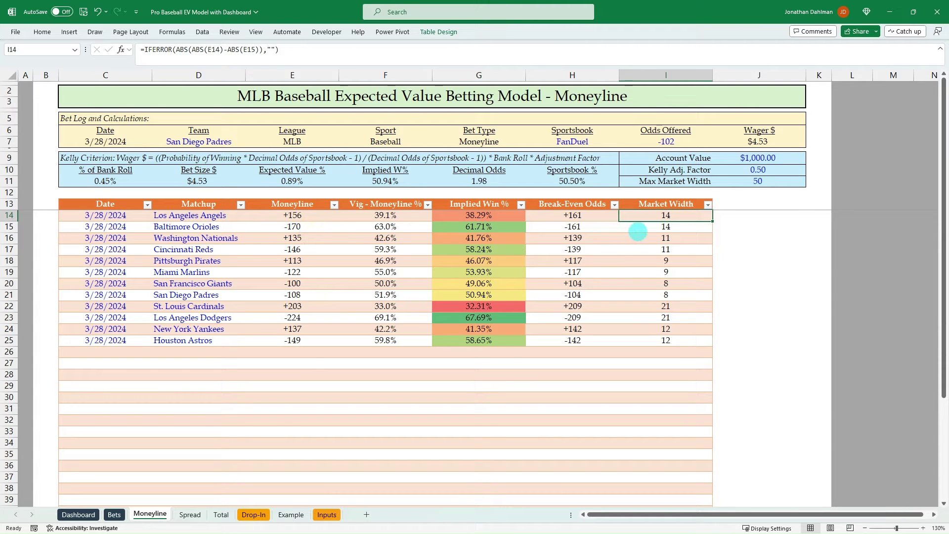
pyautogui.click(639, 229)
pyautogui.click(800, 184)
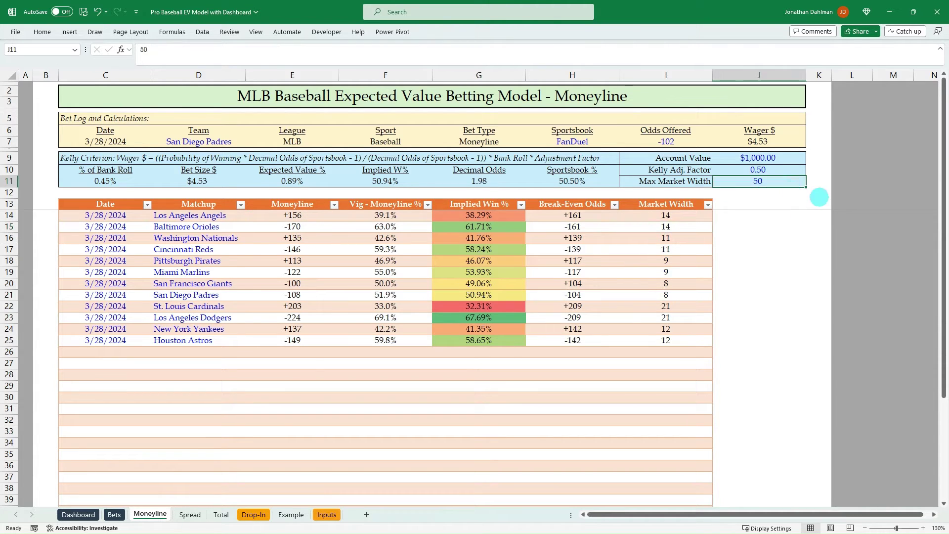
pyautogui.write('25')
pyautogui.press('BackSpace')
pyautogui.press('BackSpace')
pyautogui.write('10')
pyautogui.press('Return')
pyautogui.press('Up')
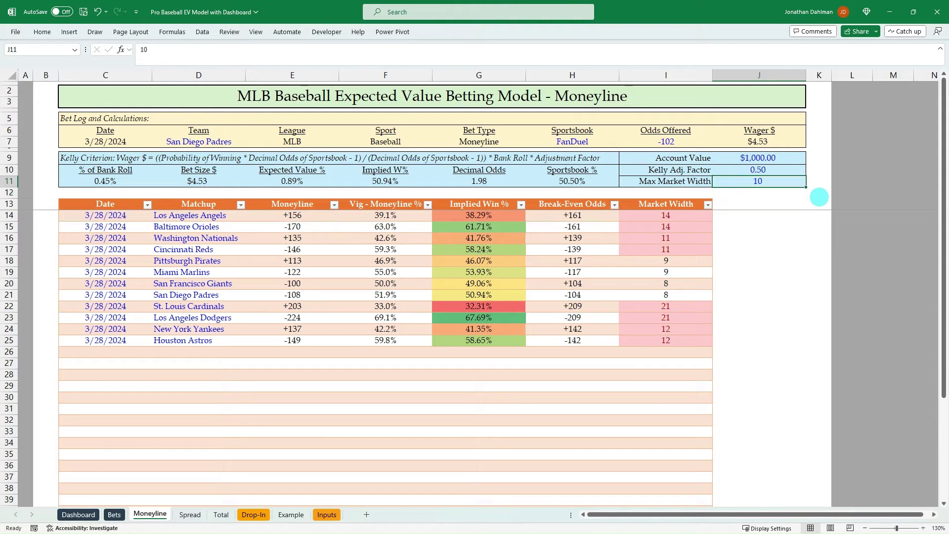
pyautogui.write('25')
pyautogui.press('Return')
pyautogui.press('Up')
pyautogui.write('50')
pyautogui.press('Return')
pyautogui.press('Up')
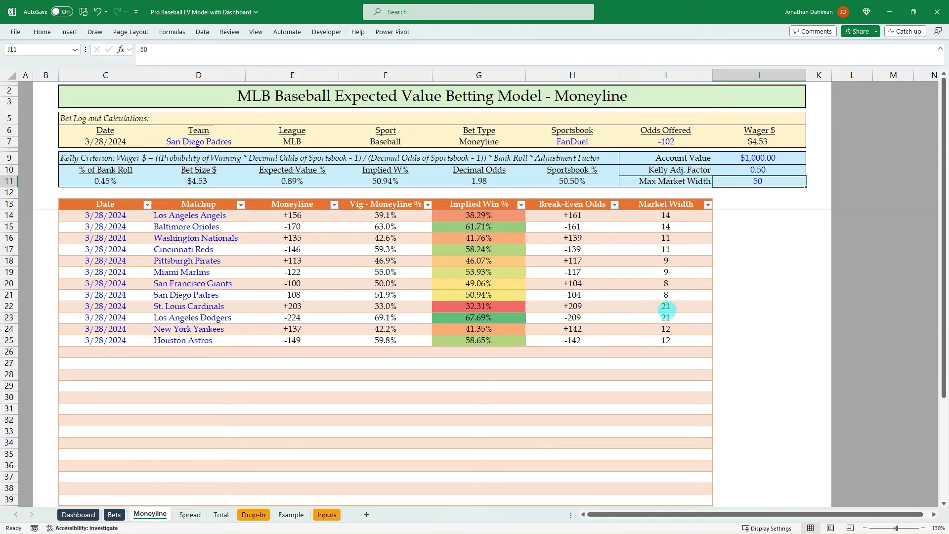
pyautogui.click(665, 307)
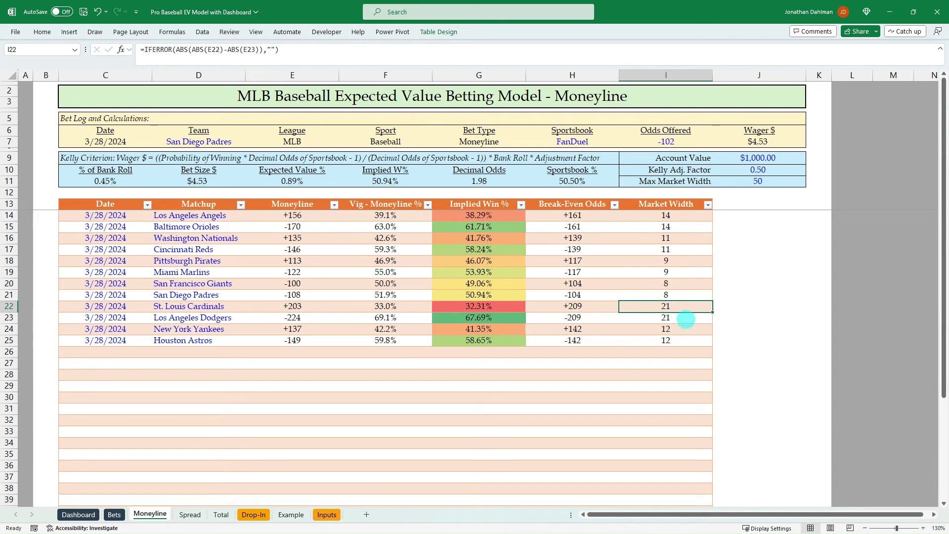
pyautogui.click(756, 183)
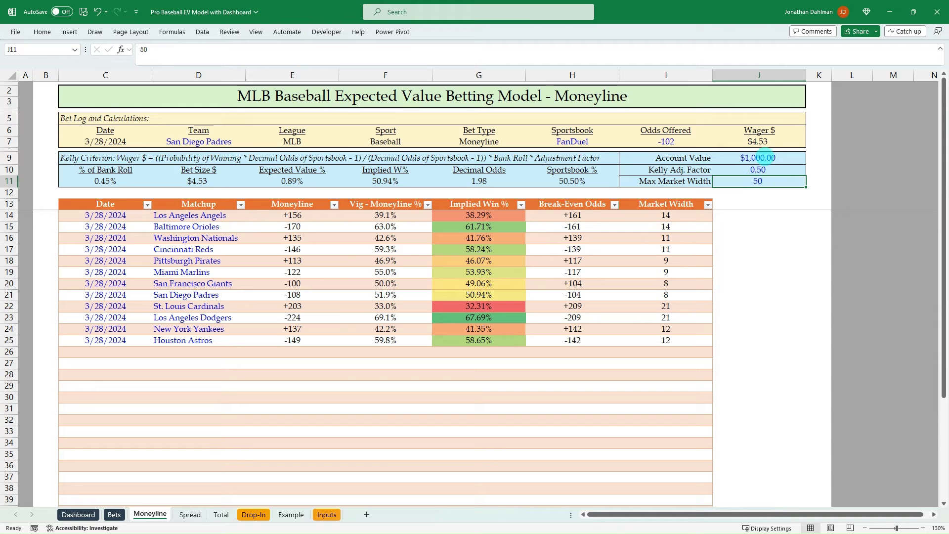
# Set the Account Value in J9 to $5,000.
pyautogui.click(764, 158)
pyautogui.write('5000')
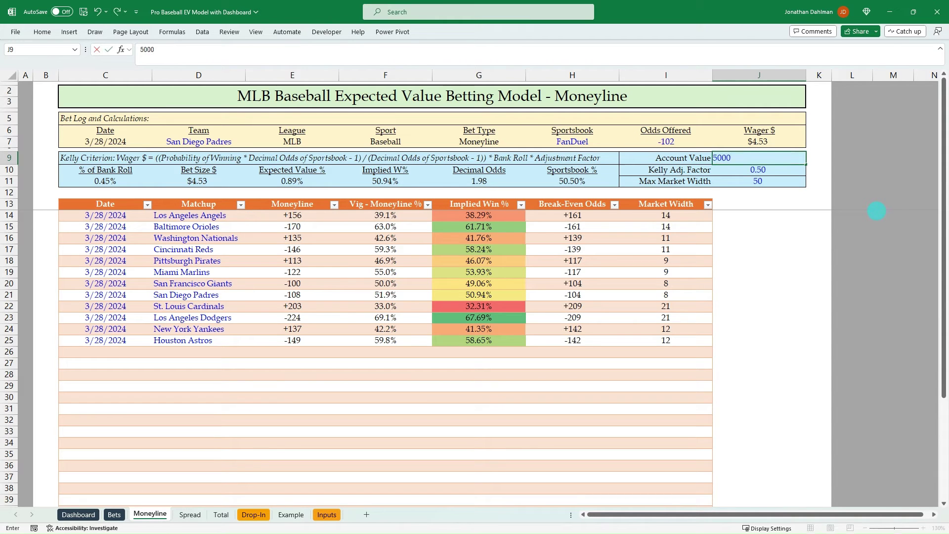
pyautogui.press('Return')
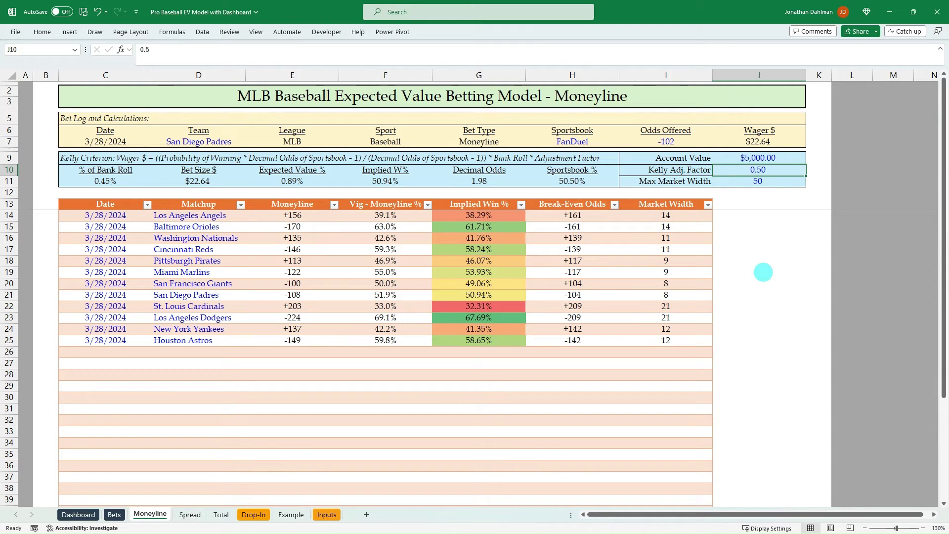
# Inspect the Miami Marlins moneyline lookup and the Break-Even Odds column H14:H25.
pyautogui.click(328, 271)
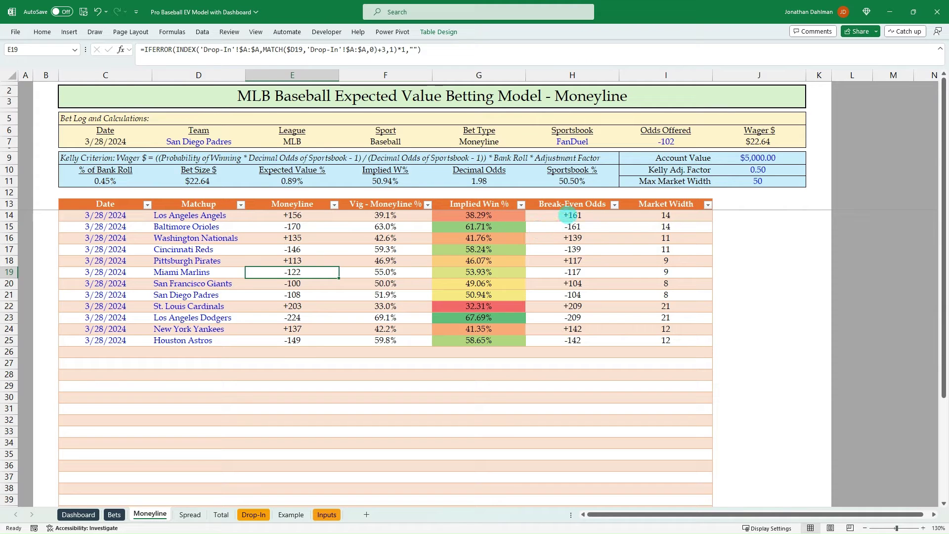
pyautogui.moveTo(569, 214); pyautogui.dragTo(572, 341)
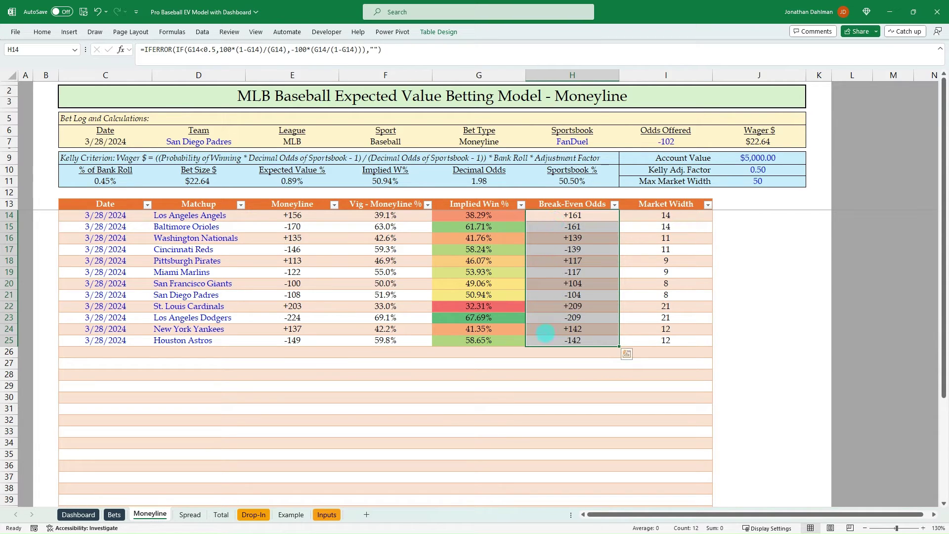
pyautogui.click(548, 215)
pyautogui.hotkey('alt', 'Tab')
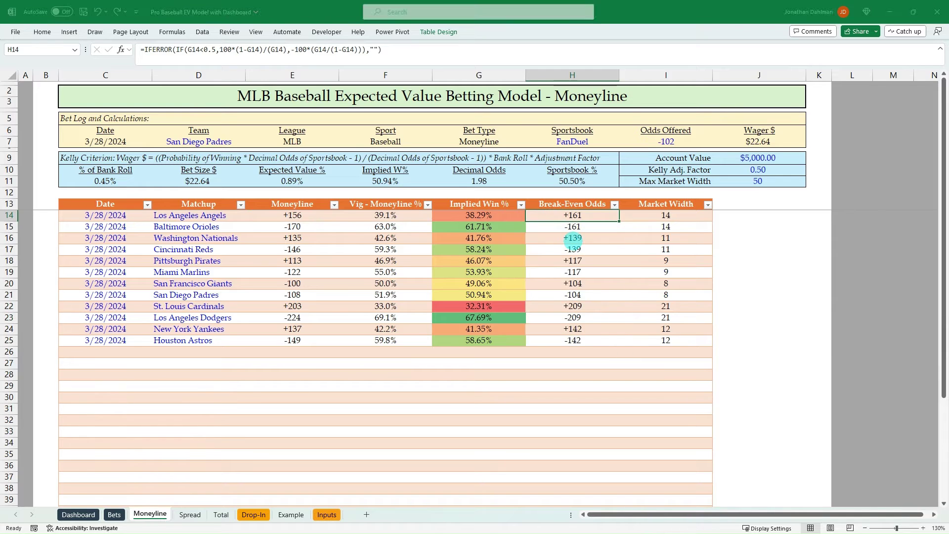
pyautogui.hotkey('alt', 'Tab')
pyautogui.hotkey('alt', 'Tab')
pyautogui.hotkey('alt', 'Tab')
pyautogui.hotkey('alt', 'Tab')
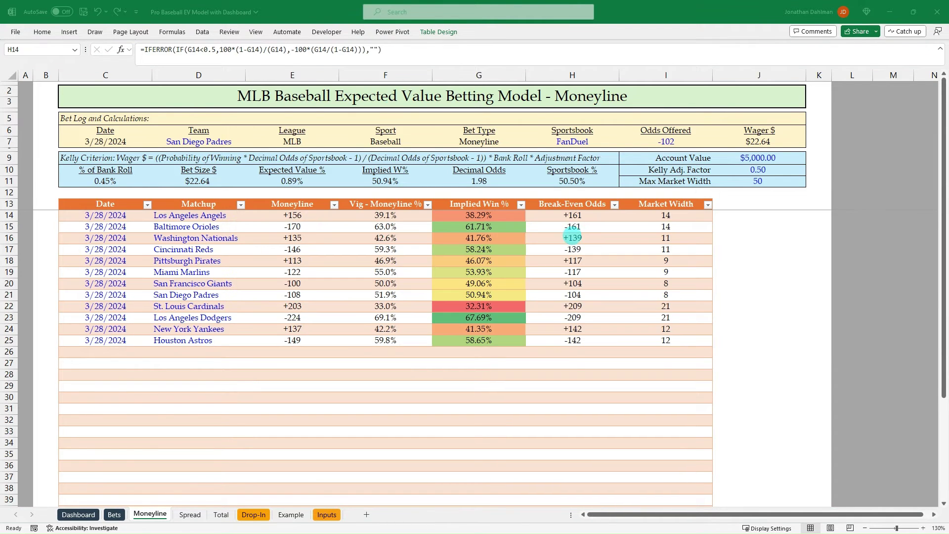
pyautogui.hotkey('alt', 'Tab')
pyautogui.hotkey('alt', 'Tab')
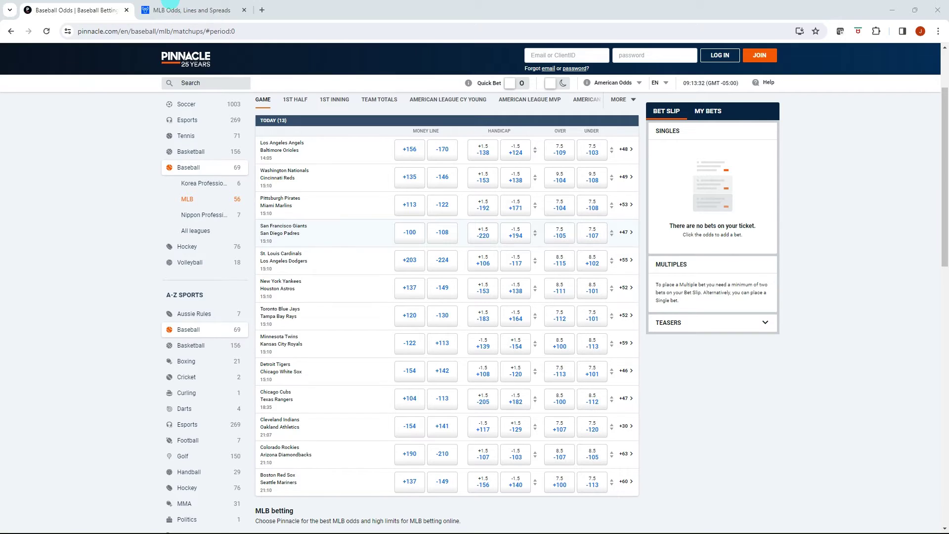
pyautogui.click(171, 10)
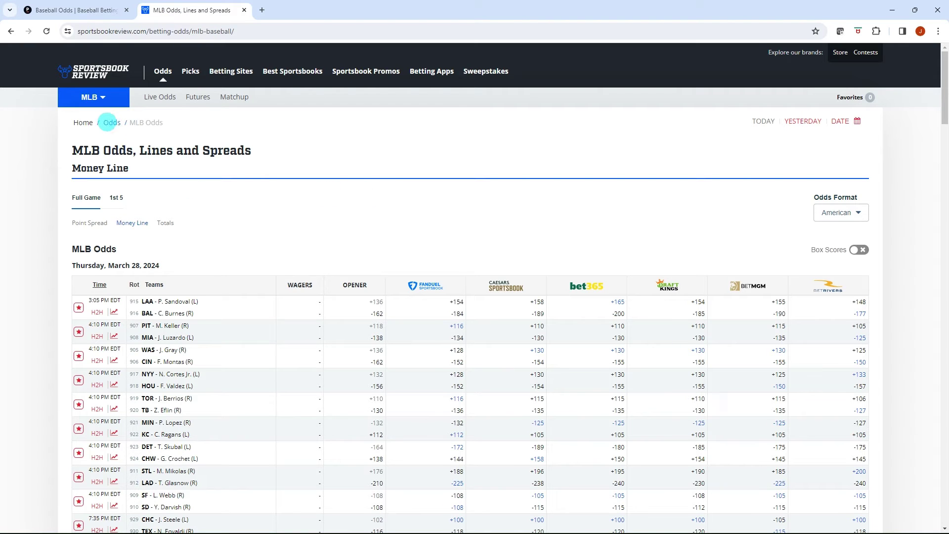
pyautogui.click(106, 98)
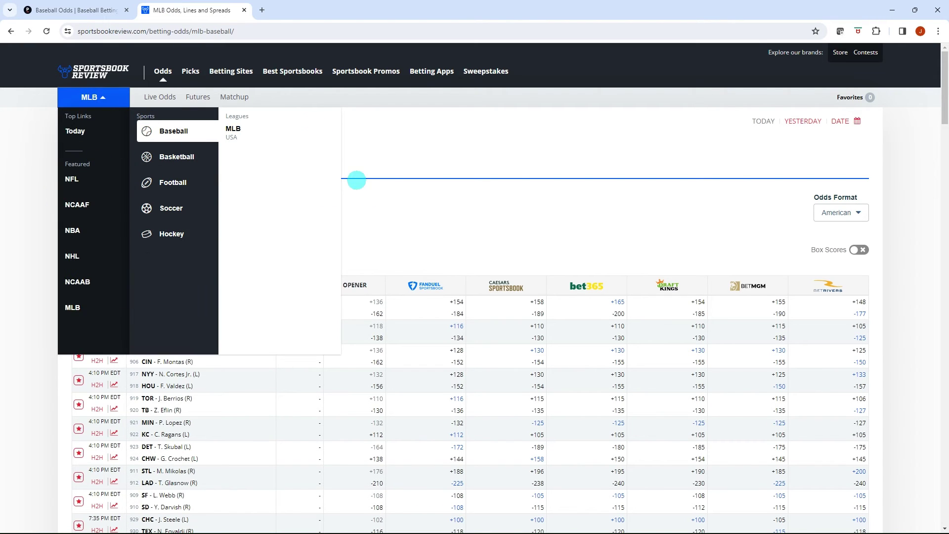
pyautogui.click(426, 205)
pyautogui.scroll(-2, 233, 197)
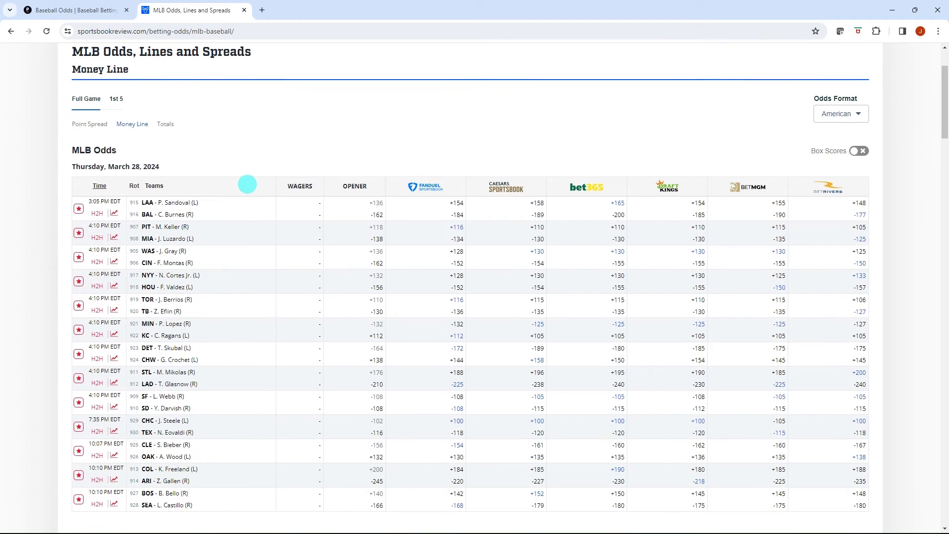
pyautogui.click(89, 124)
pyautogui.click(132, 222)
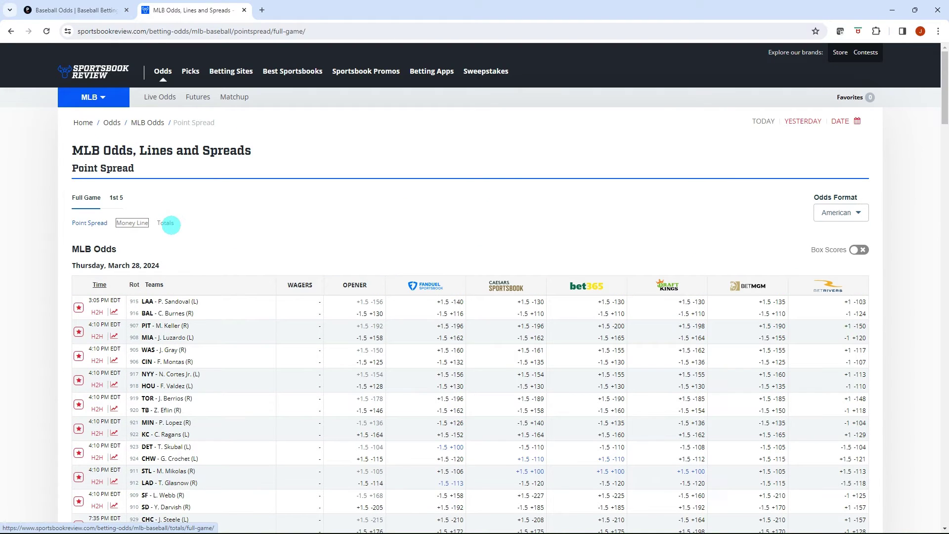
pyautogui.click(165, 223)
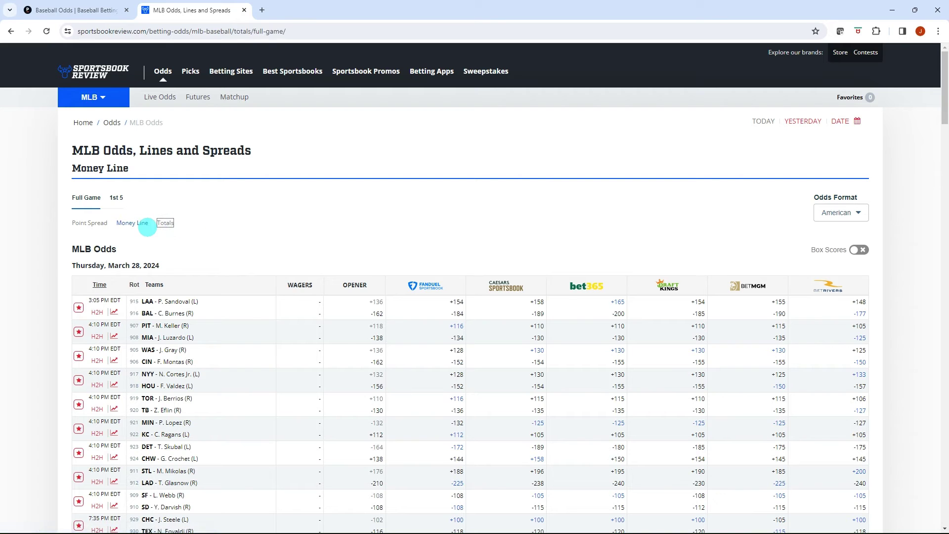
pyautogui.click(132, 223)
pyautogui.scroll(-3, 300, 220)
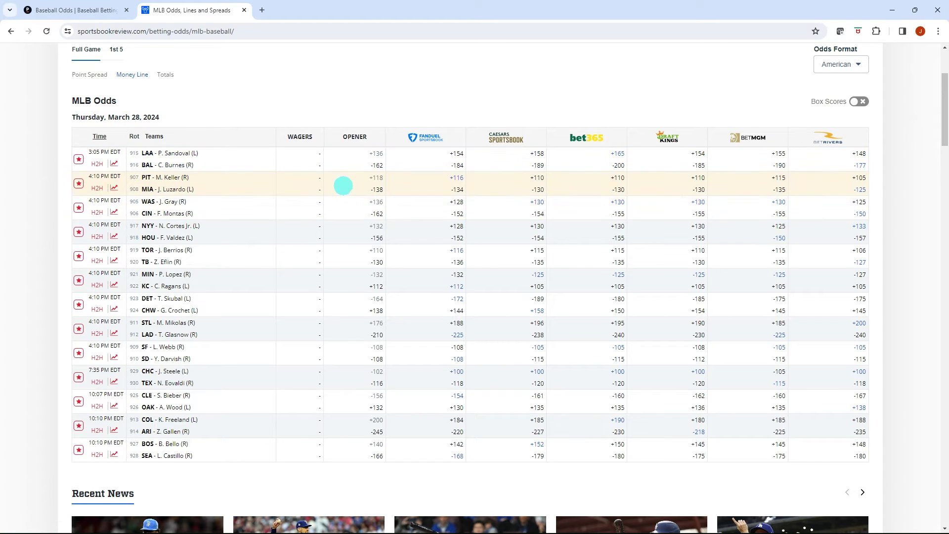
pyautogui.scroll(1, 349, 193)
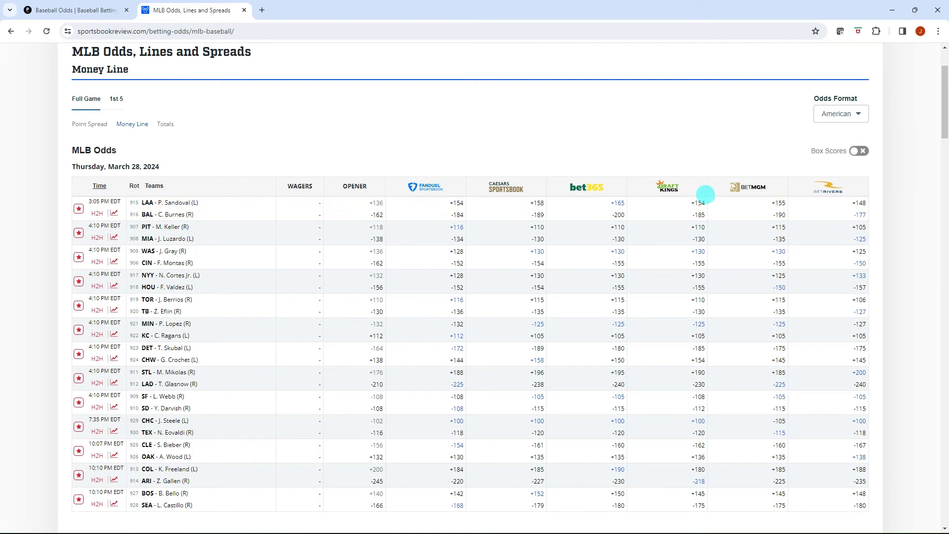
pyautogui.hotkey('alt', 'Tab')
pyautogui.hotkey('alt', 'Tab')
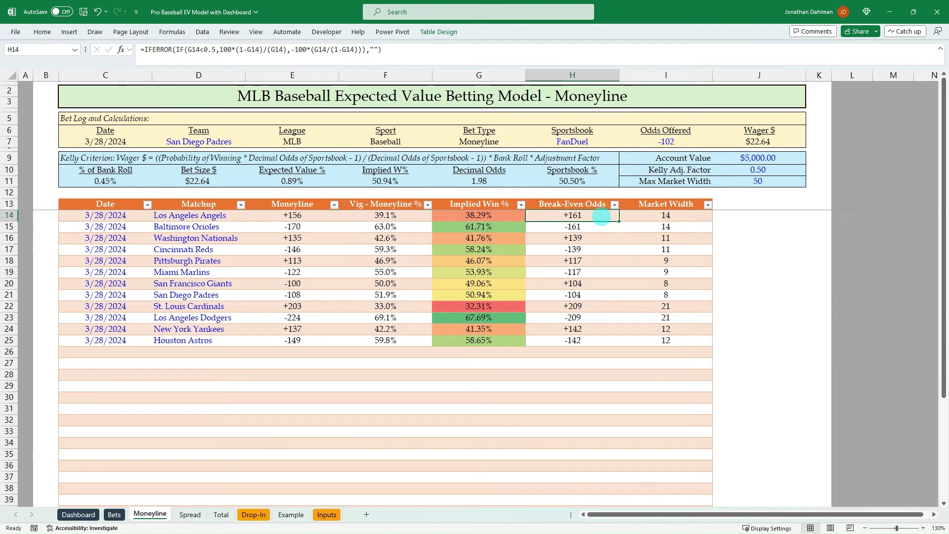
# Inspect the break-even odds formulas and check the odds website.
pyautogui.click(589, 227)
pyautogui.click(594, 215)
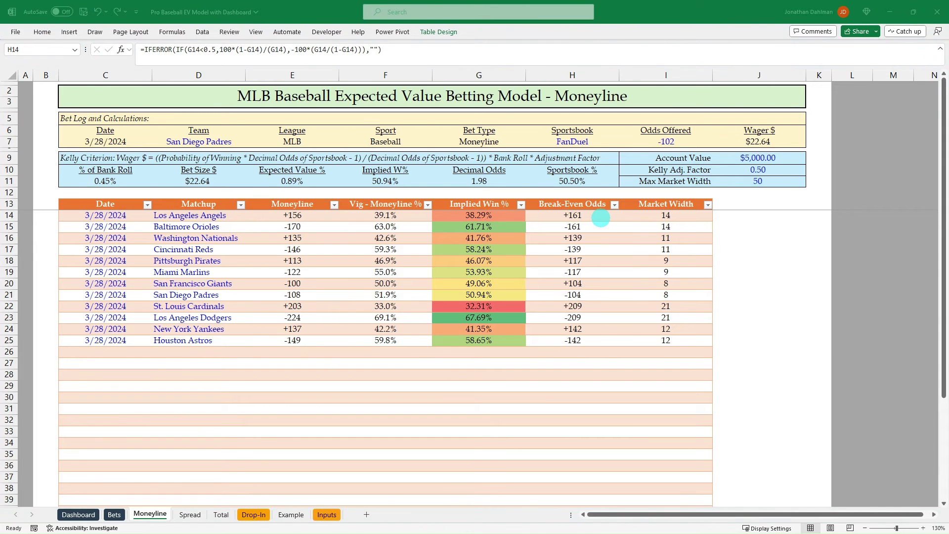
pyautogui.hotkey('alt', 'Tab')
pyautogui.hotkey('alt', 'Tab')
pyautogui.hotkey('alt', 'Tab')
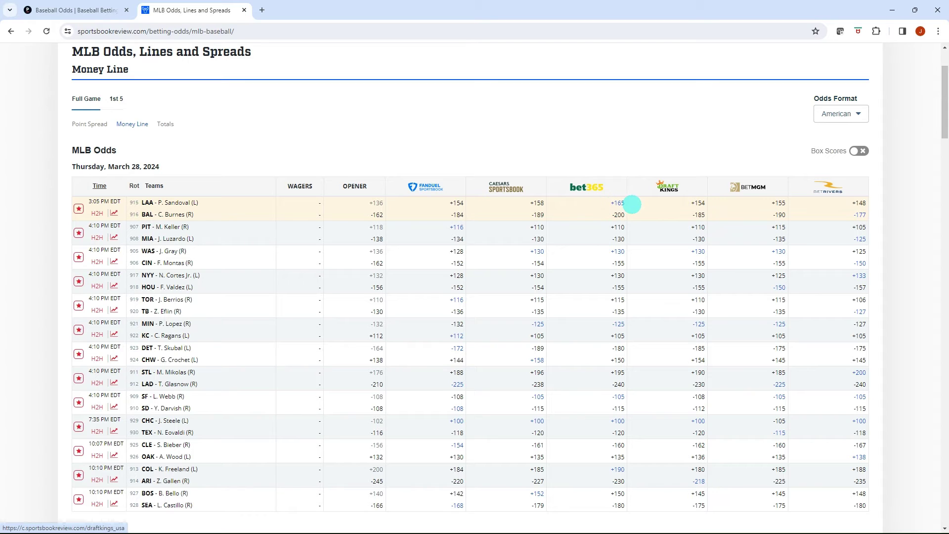
pyautogui.hotkey('alt', 'Tab')
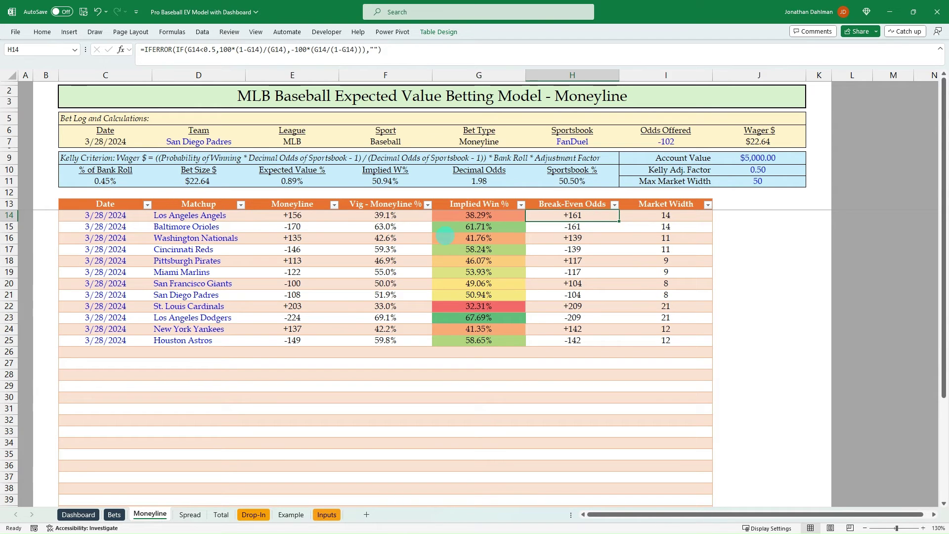
# Change the bet log team to Los Angeles Angels and bring up the sportsbook choices.
pyautogui.click(239, 142)
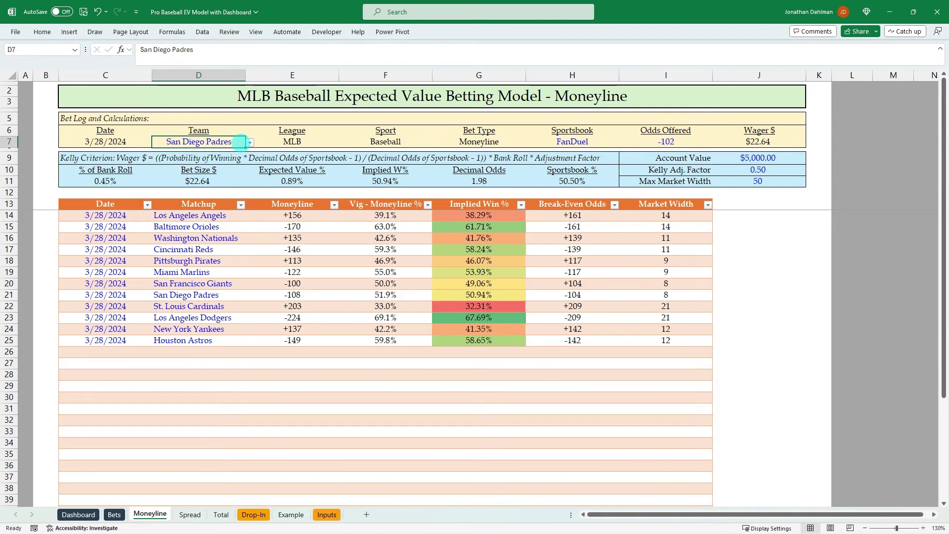
pyautogui.write('Lo')
pyautogui.press('Tab')
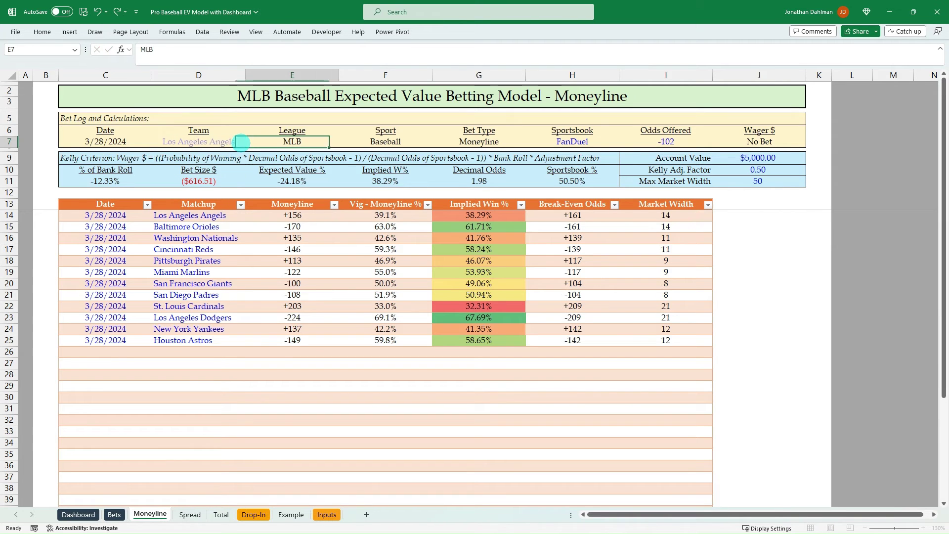
pyautogui.press('Tab')
pyautogui.press('Tab')
pyautogui.press('Tab')
pyautogui.hotkey('alt', 'Down')
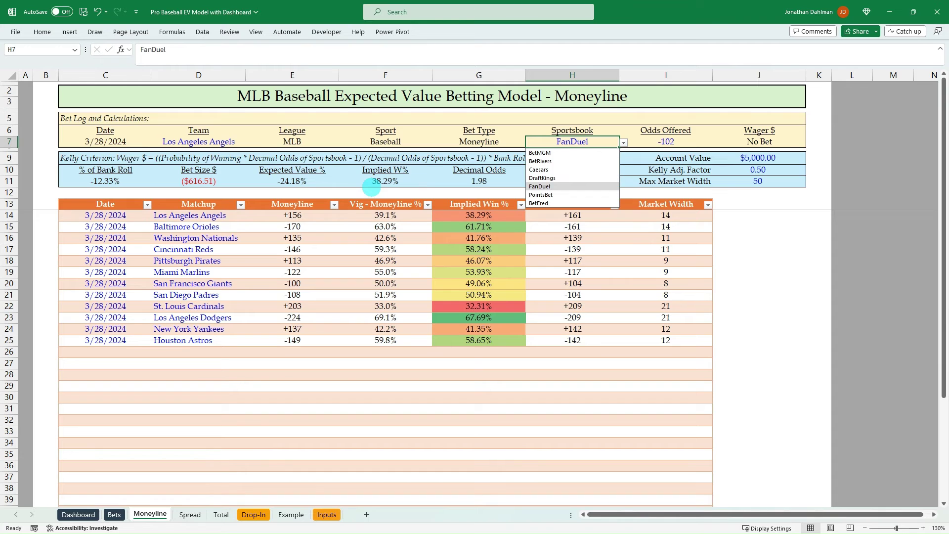
# Add Bet365 to the sportsbook list on the Inputs sheet.
pyautogui.press('Escape')
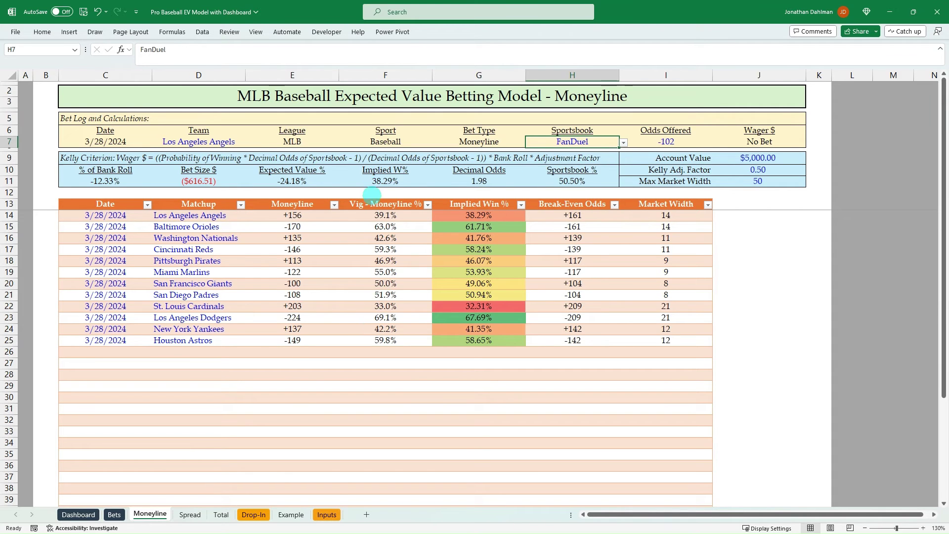
pyautogui.click(326, 515)
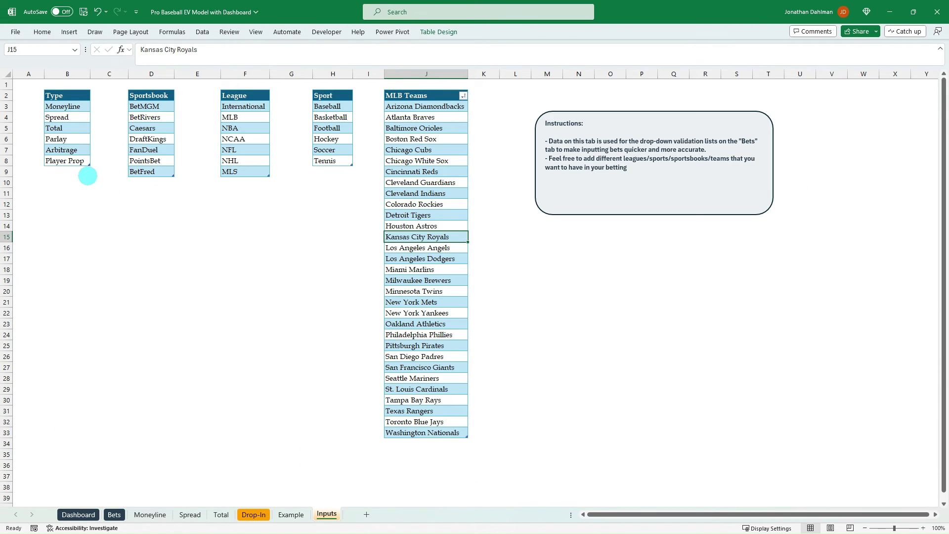
pyautogui.click(146, 183)
pyautogui.write('Bet3')
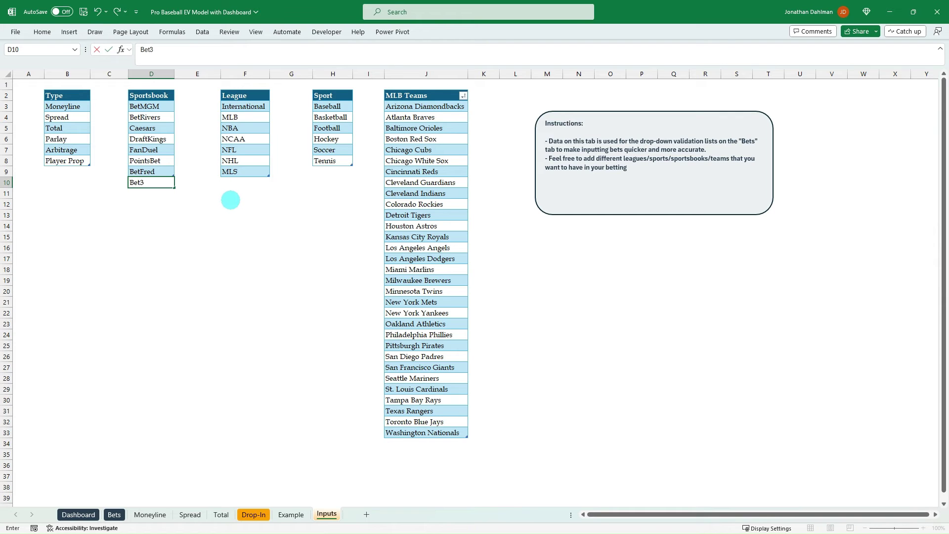
pyautogui.press('Return')
# Log the Angels bet at Bet365 with +165 odds, giving a $22.13 wager.
pyautogui.click(149, 514)
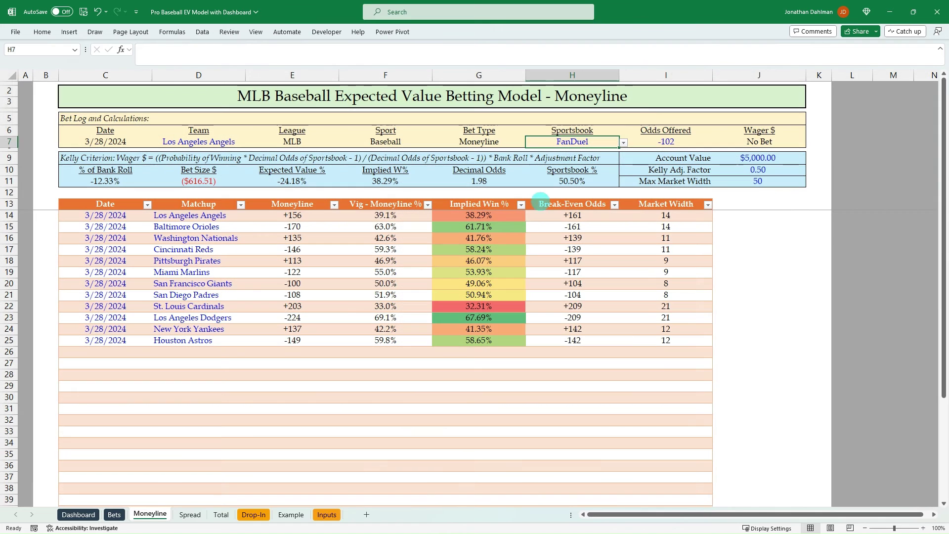
pyautogui.click(623, 143)
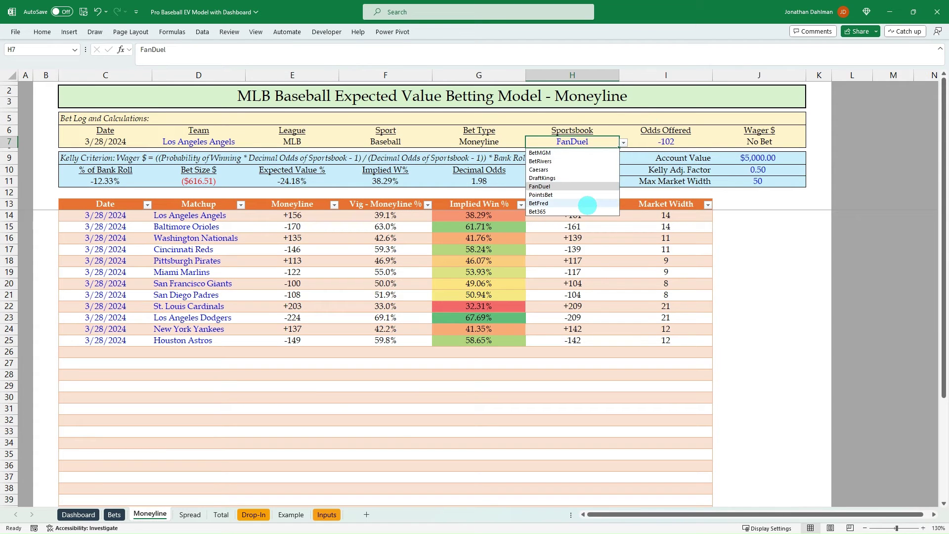
pyautogui.click(586, 211)
pyautogui.press('Tab')
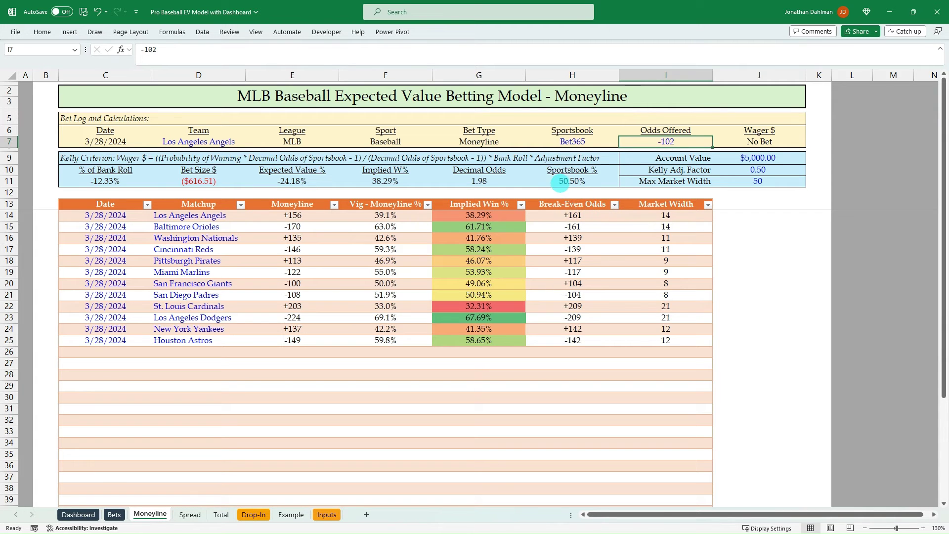
pyautogui.press('BackSpace')
pyautogui.press('BackSpace')
pyautogui.press('BackSpace')
pyautogui.press('BackSpace')
pyautogui.write('+165')
pyautogui.press('Tab')
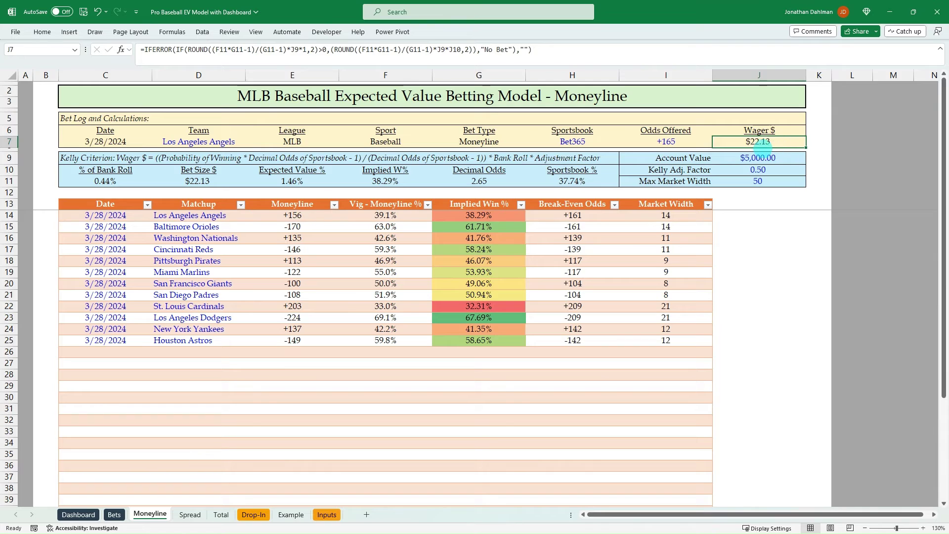
pyautogui.click(758, 158)
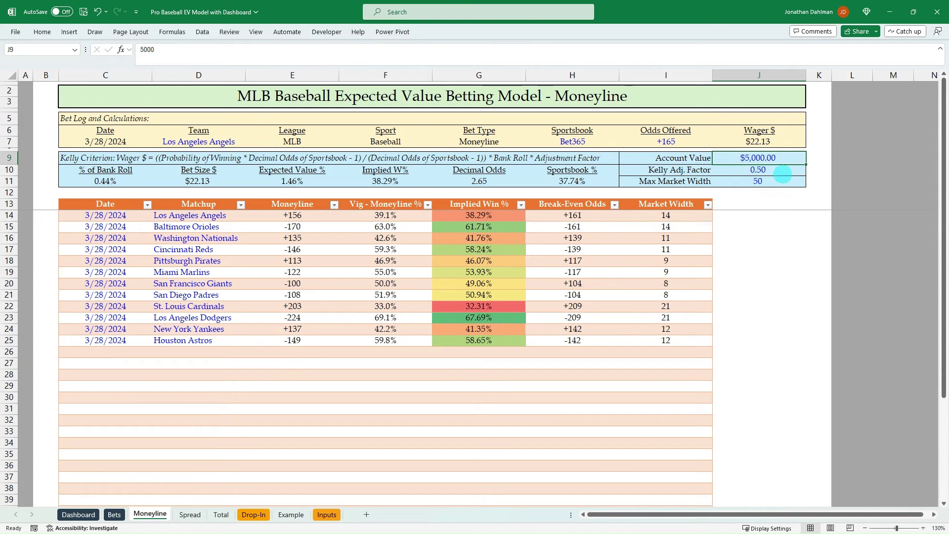
pyautogui.click(783, 172)
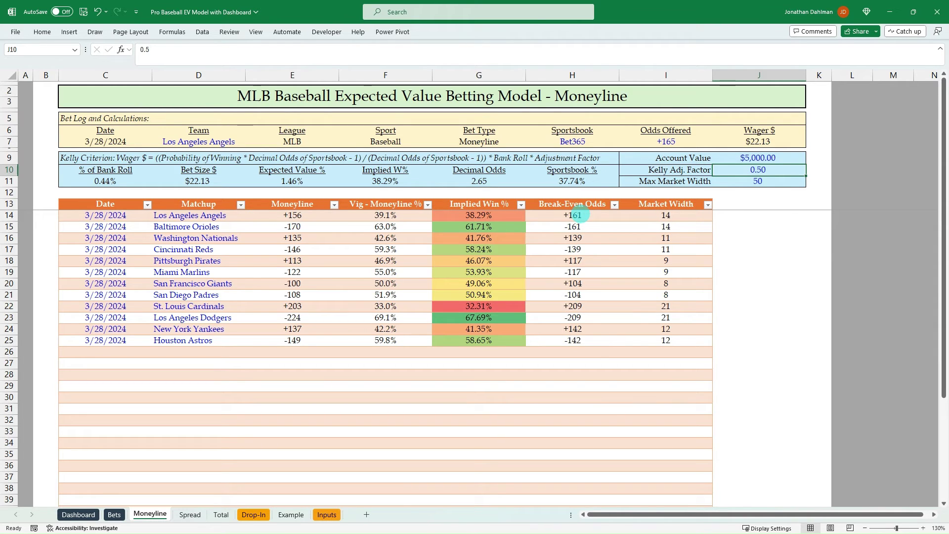
pyautogui.click(485, 215)
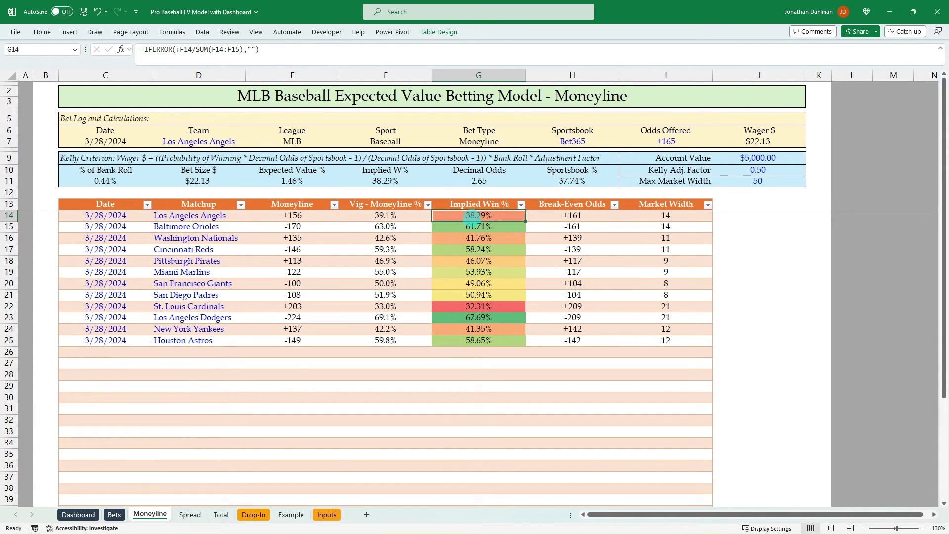
pyautogui.click(554, 183)
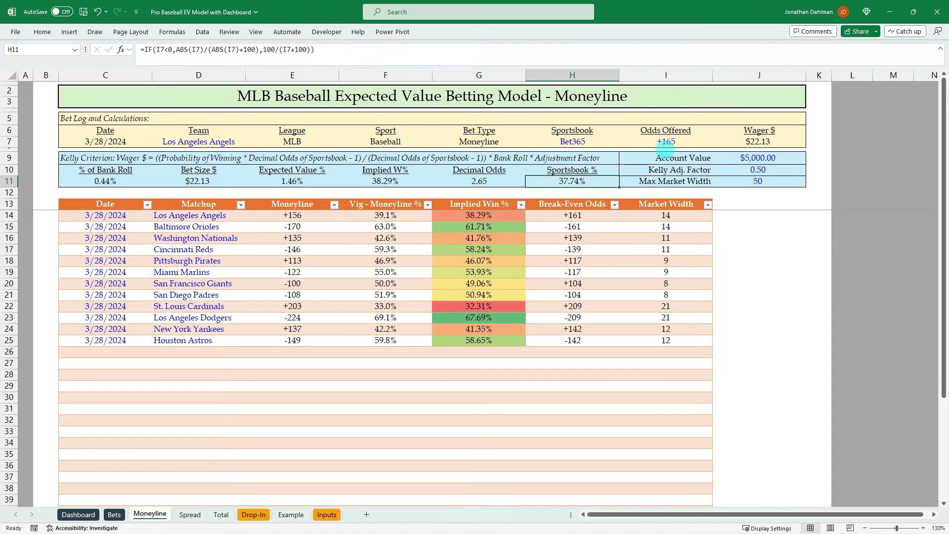
pyautogui.click(668, 141)
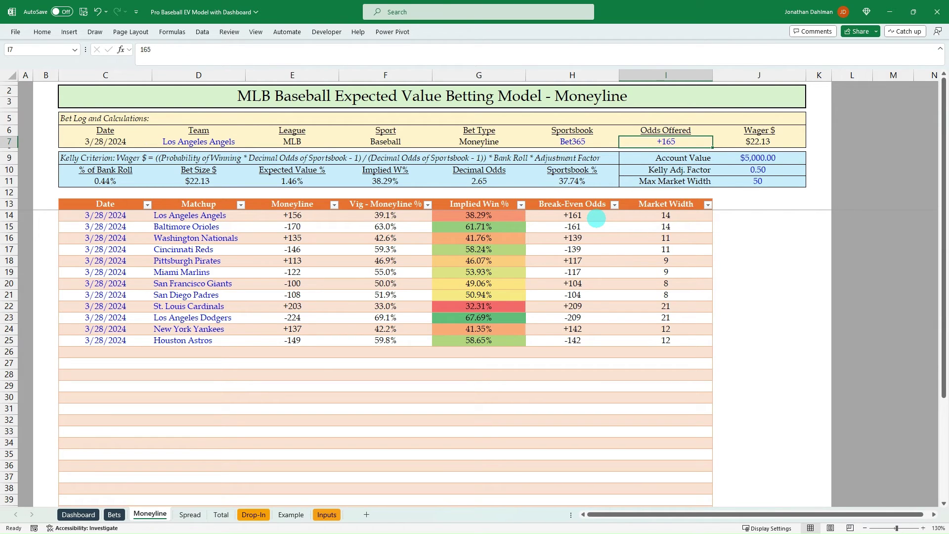
pyautogui.click(597, 217)
pyautogui.click(299, 183)
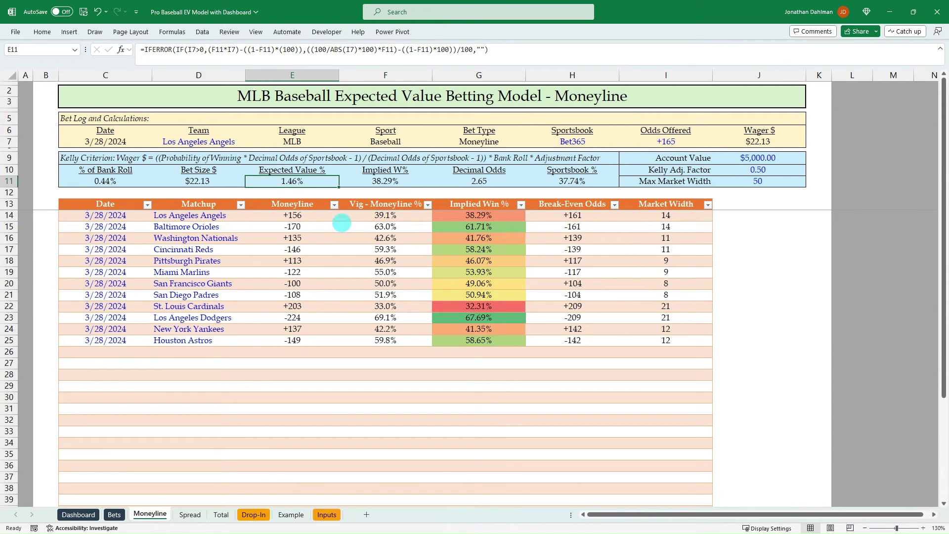
pyautogui.click(108, 179)
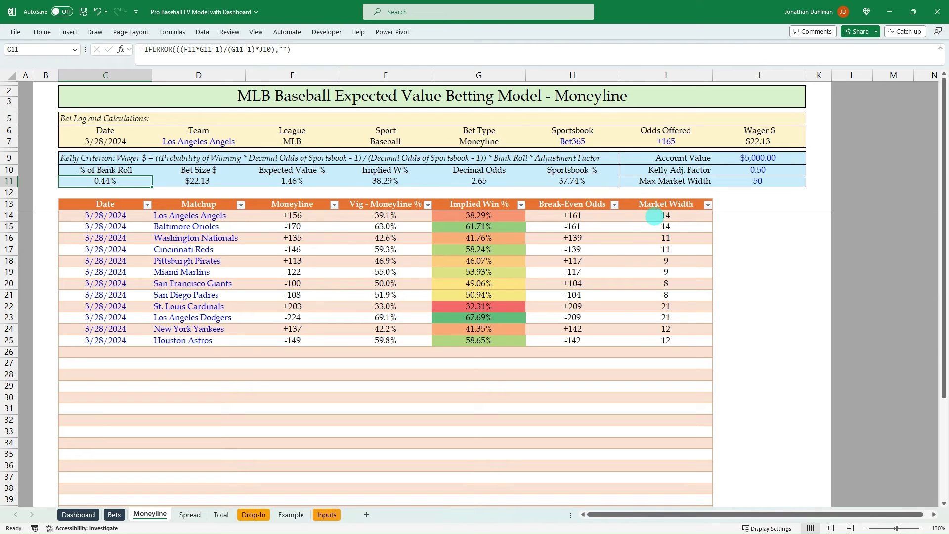
pyautogui.click(664, 217)
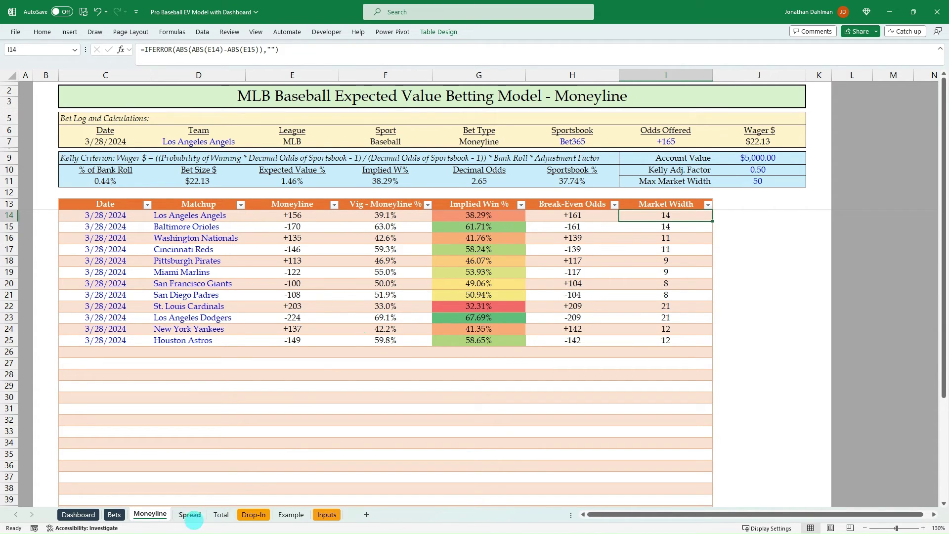
# Inspect the Spread sheet's handicap and Spread Line formulas for the first two rows.
pyautogui.click(189, 514)
pyautogui.click(292, 217)
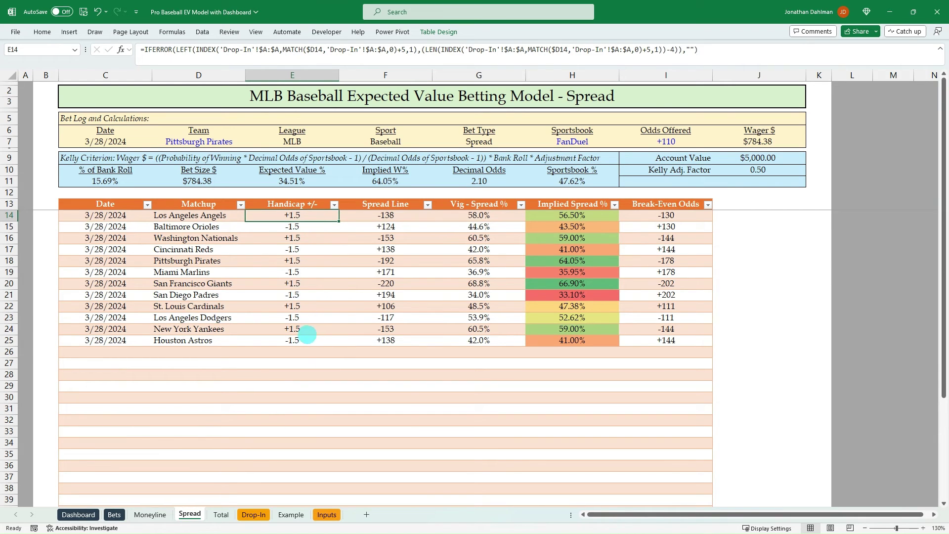
pyautogui.click(311, 227)
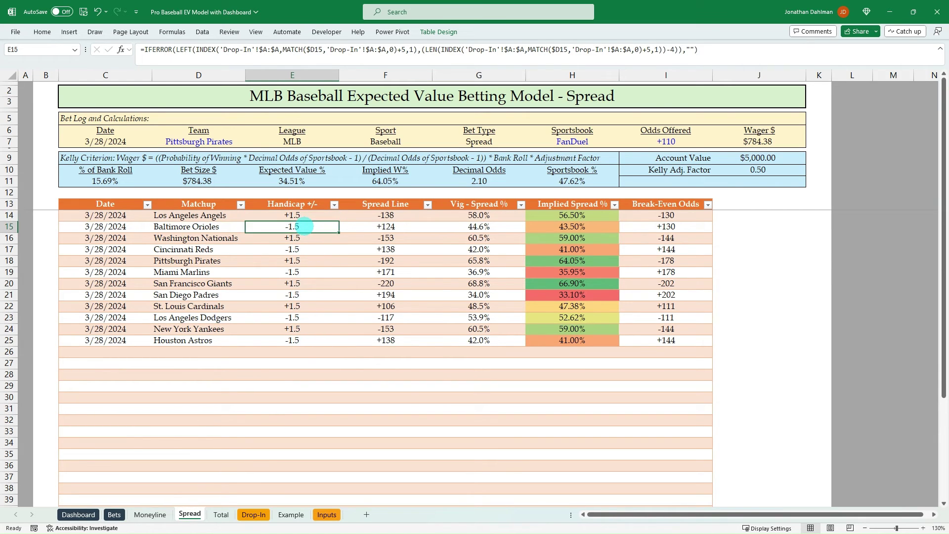
pyautogui.click(396, 217)
pyautogui.click(395, 228)
# Trace the Vig - Spread %, Implied Spread % and Break-Even Odds formulas in I14.
pyautogui.click(478, 216)
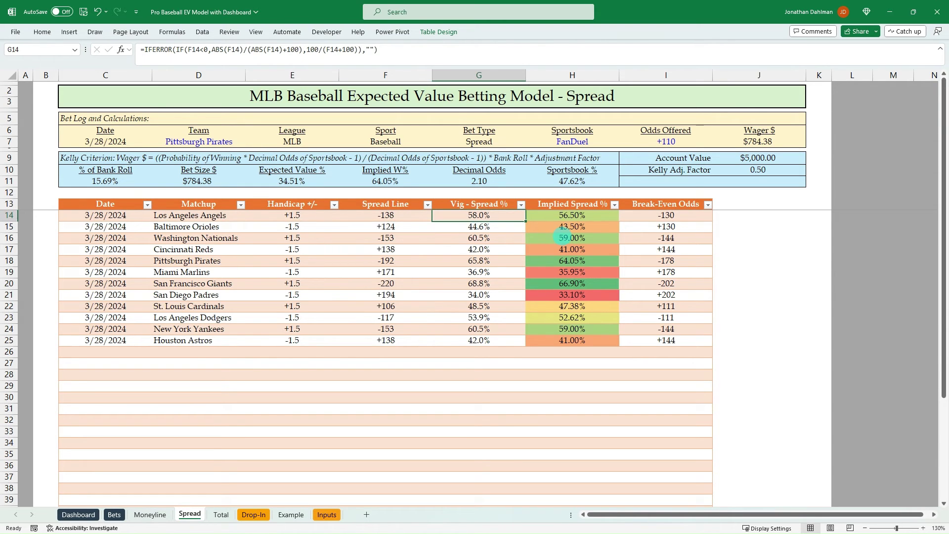
pyautogui.moveTo(478, 216); pyautogui.dragTo(478, 227)
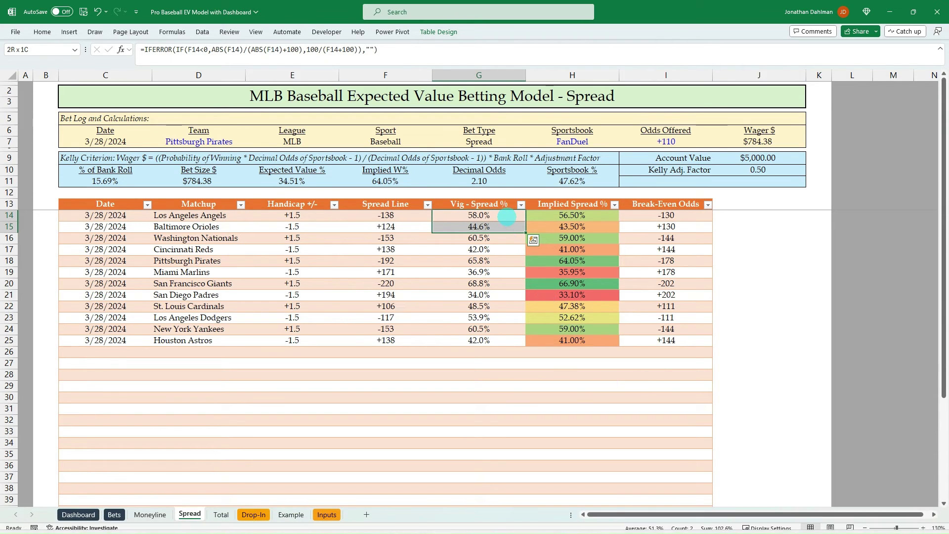
pyautogui.click(550, 215)
pyautogui.keyDown('shift'); pyautogui.click(568, 227); pyautogui.keyUp('shift')
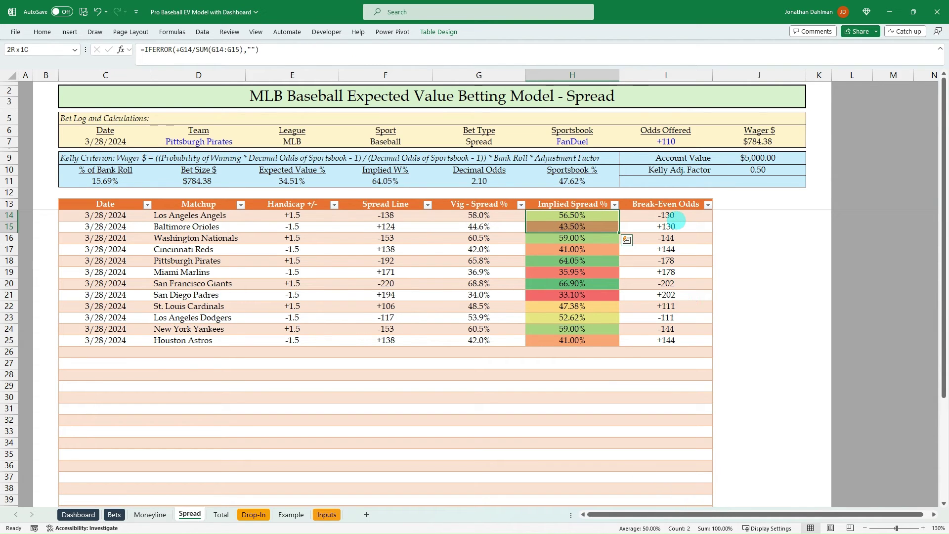
pyautogui.click(667, 216)
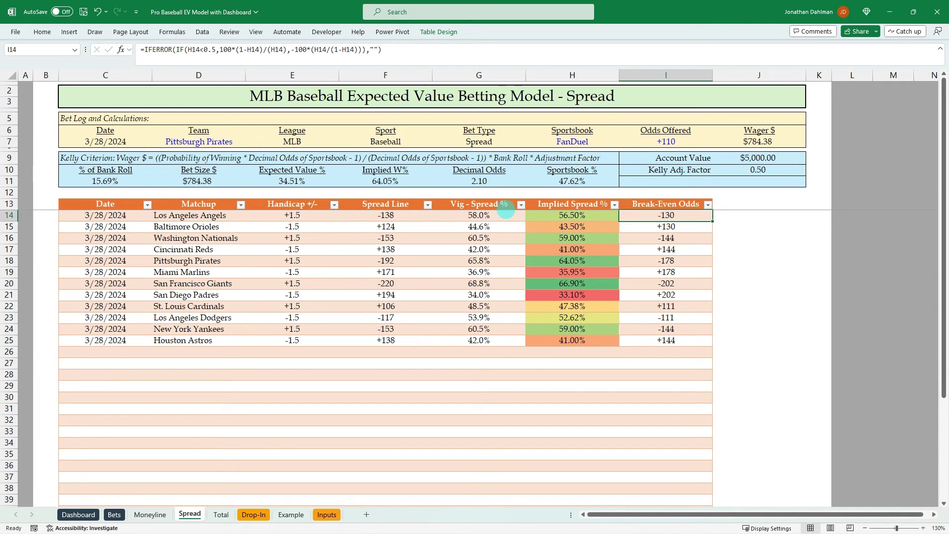
pyautogui.hotkey('alt', 'Tab')
pyautogui.hotkey('alt', 'Tab')
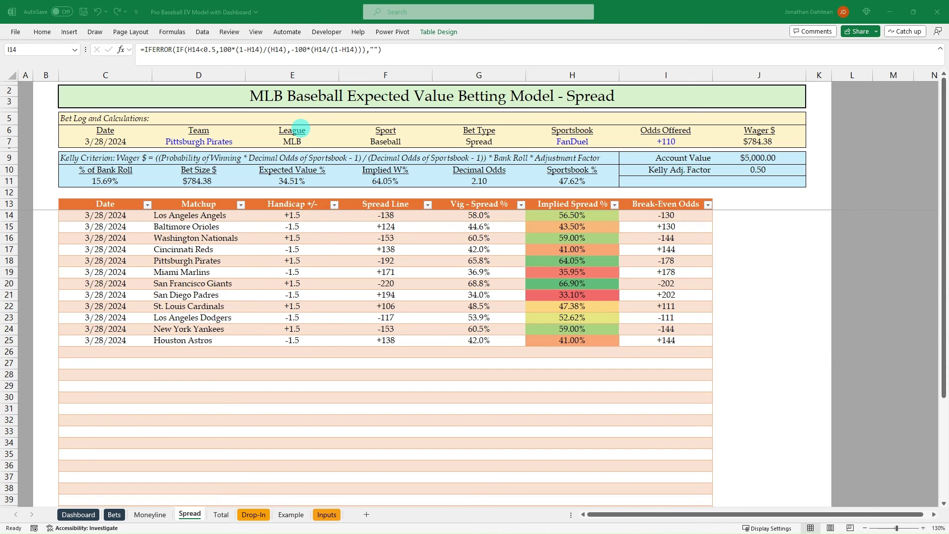
# Show Sportsbook Review's MLB point spread odds instead of money lines, comparing against the workbook.
pyautogui.hotkey('alt', 'Tab')
pyautogui.hotkey('alt', 'Tab')
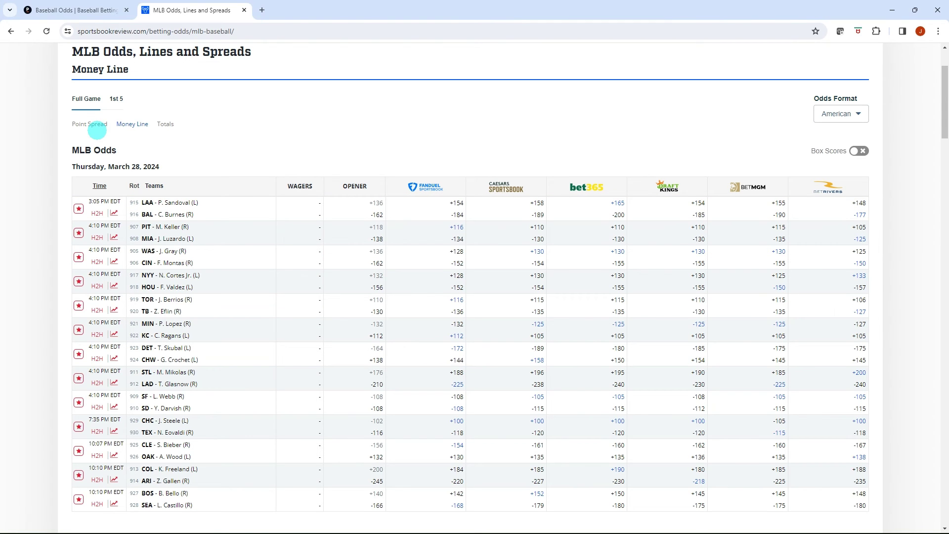
pyautogui.click(96, 127)
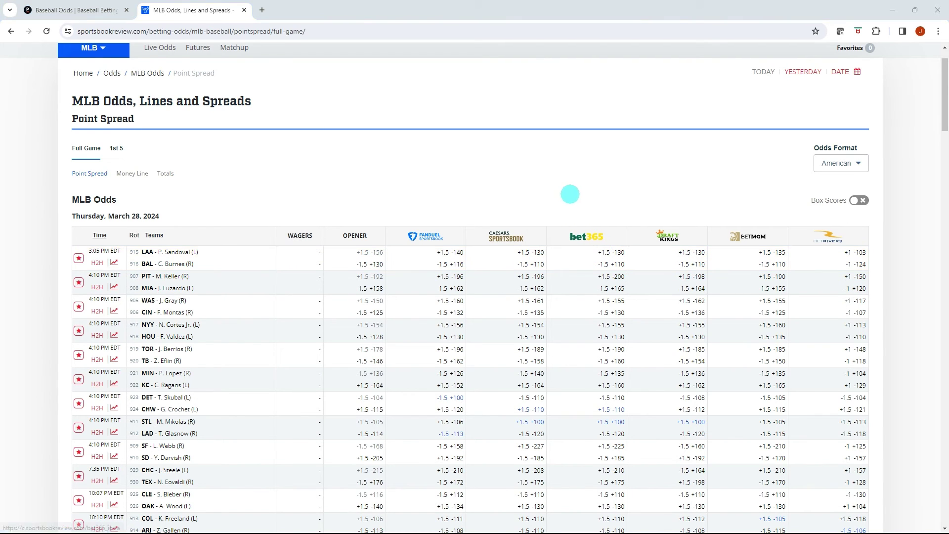
pyautogui.hotkey('alt', 'Tab')
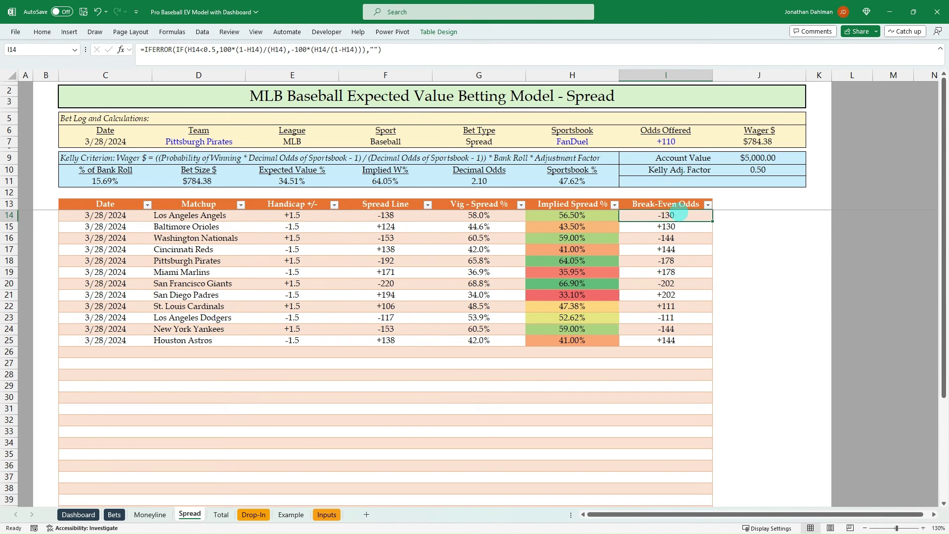
pyautogui.hotkey('alt', 'Tab')
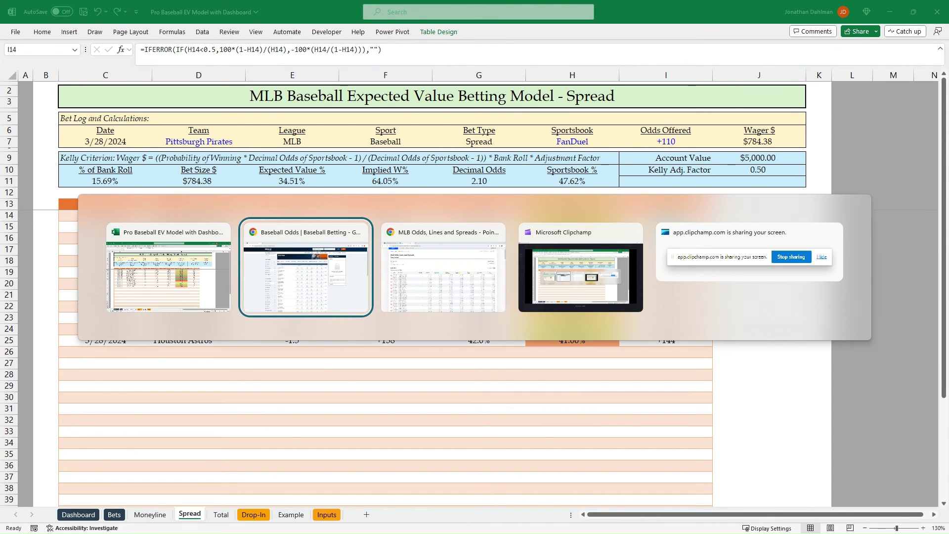
pyautogui.hotkey('alt', 'Tab')
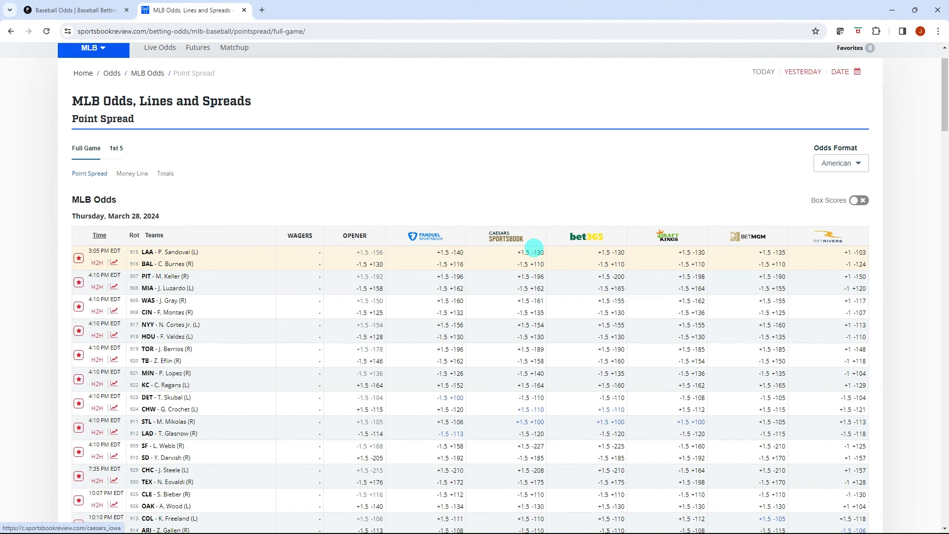
# Log Los Angeles Angels as the team and Bet365 as the sportsbook in the Spread bet log.
pyautogui.hotkey('alt', 'Tab')
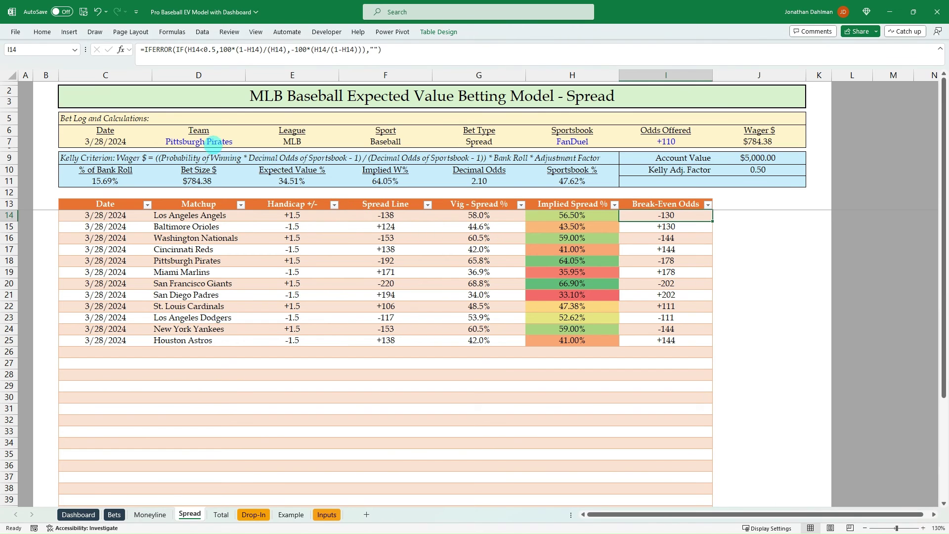
pyautogui.click(206, 142)
pyautogui.write('Lo')
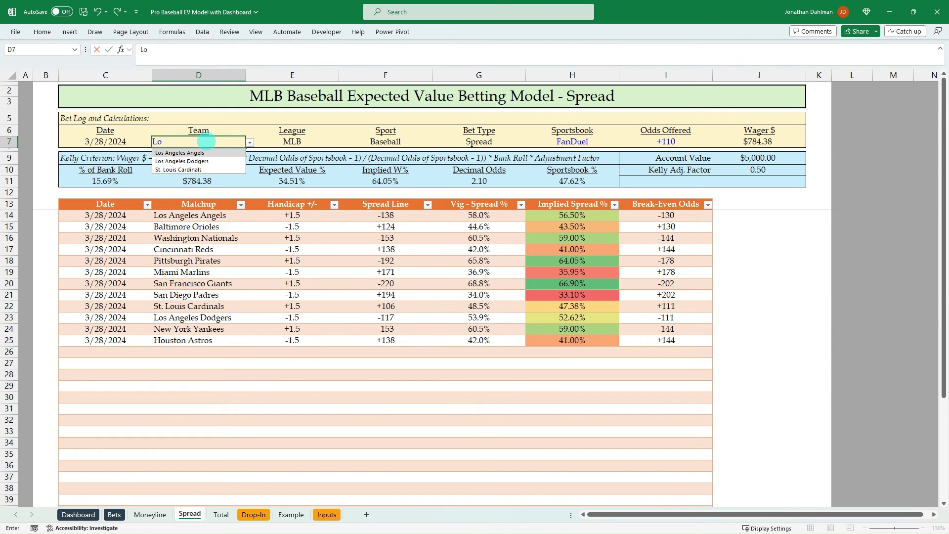
pyautogui.press('Tab')
pyautogui.press('Tab')
pyautogui.press('Tab')
pyautogui.press('Tab')
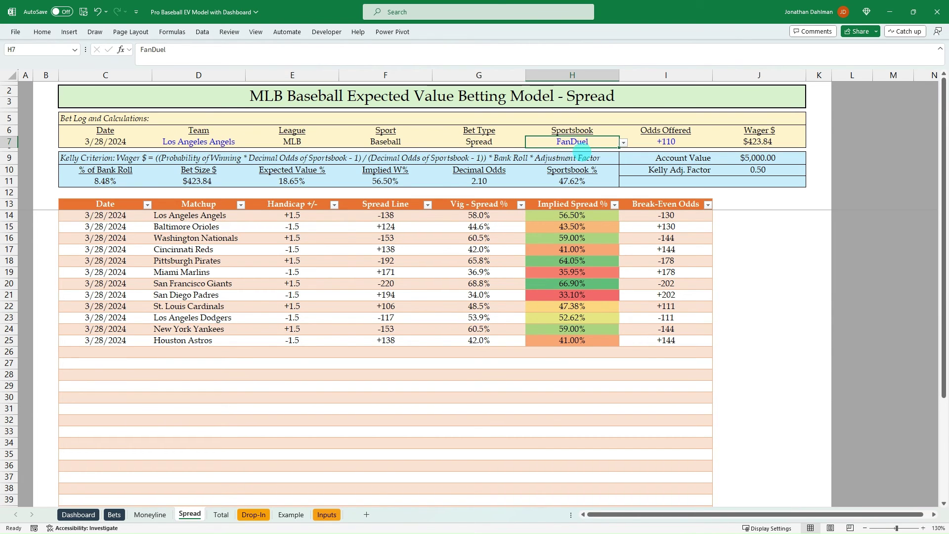
pyautogui.hotkey('alt', 'Down')
pyautogui.press('Down')
pyautogui.press('Down')
pyautogui.press('Down')
pyautogui.press('Return')
# Enter the offered odds as -130, then correct them to -125, for a $53.10 wager.
pyautogui.press('Tab')
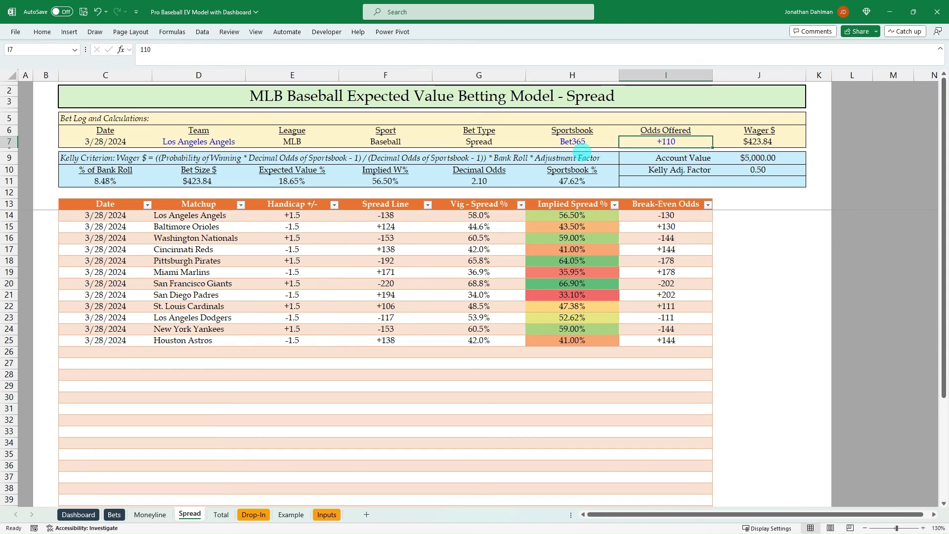
pyautogui.write('-130')
pyautogui.press('Tab')
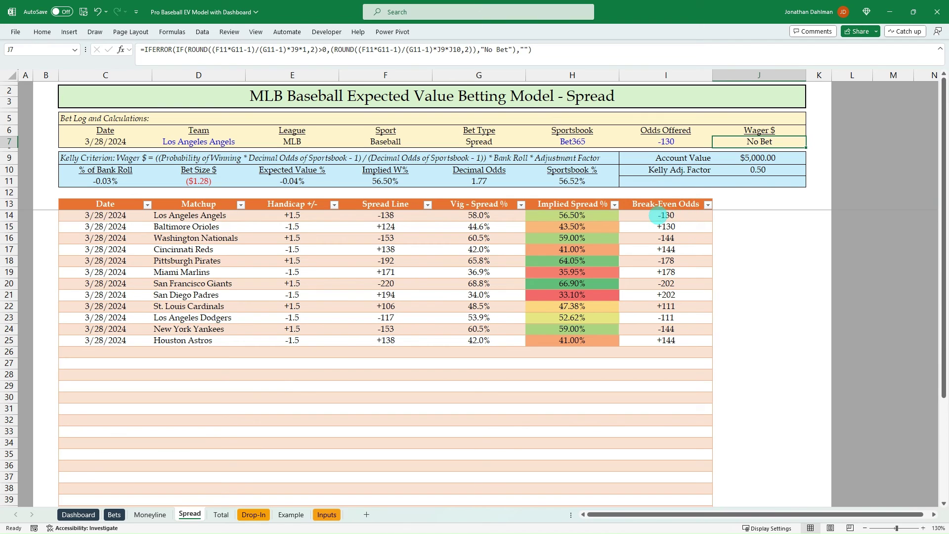
pyautogui.press('Left')
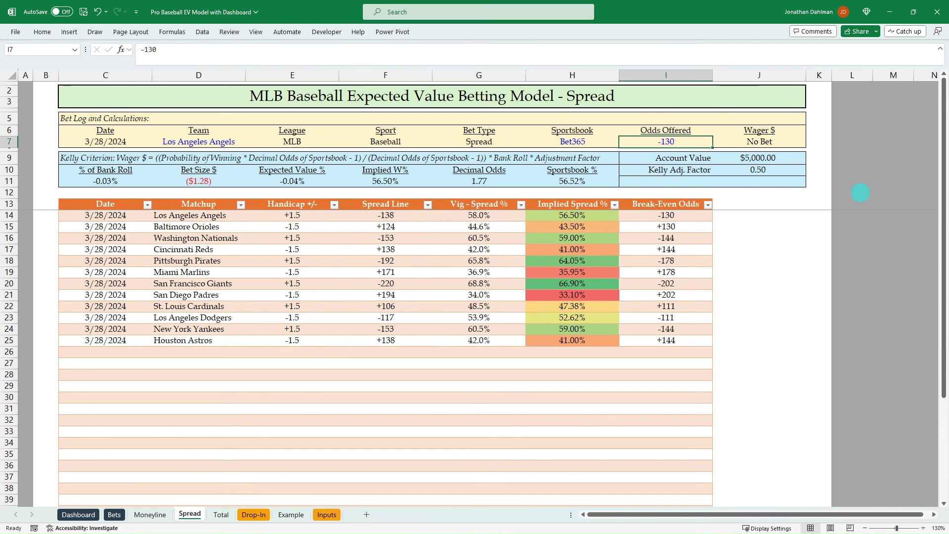
pyautogui.write('-125')
pyautogui.press('Tab')
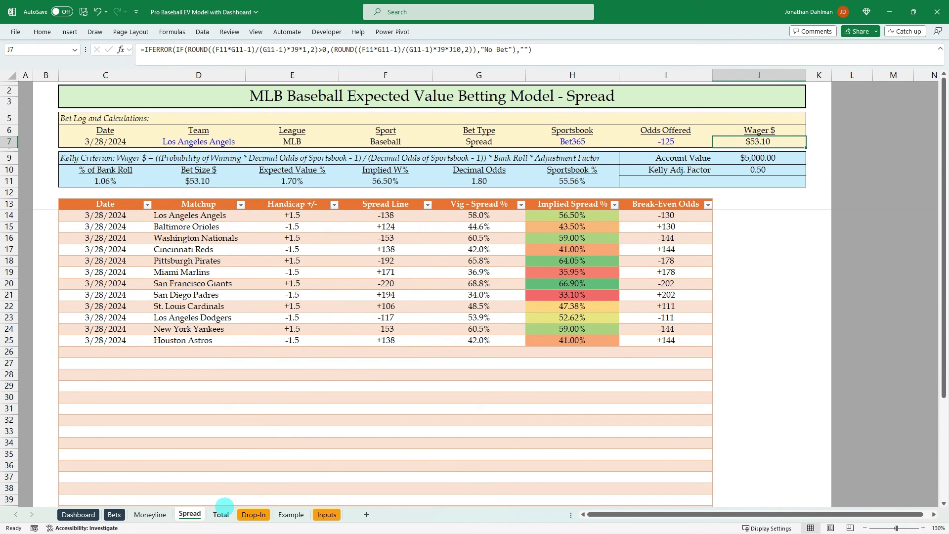
# Review the Over/Under line values on the Total sheet.
pyautogui.click(221, 514)
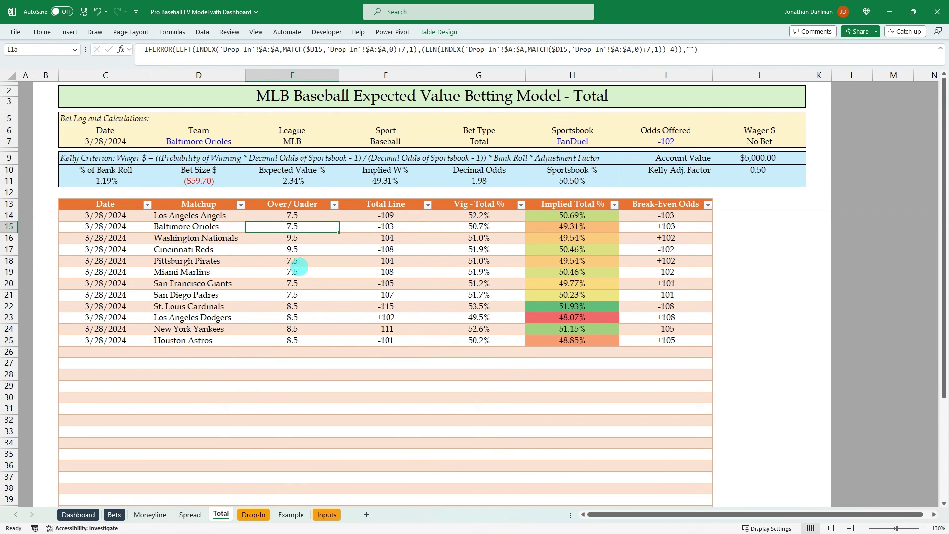
pyautogui.click(303, 216)
pyautogui.click(307, 222)
# Inspect the break-even odds formulas, including the Baltimore Orioles game, then return to Moneyline.
pyautogui.click(309, 216)
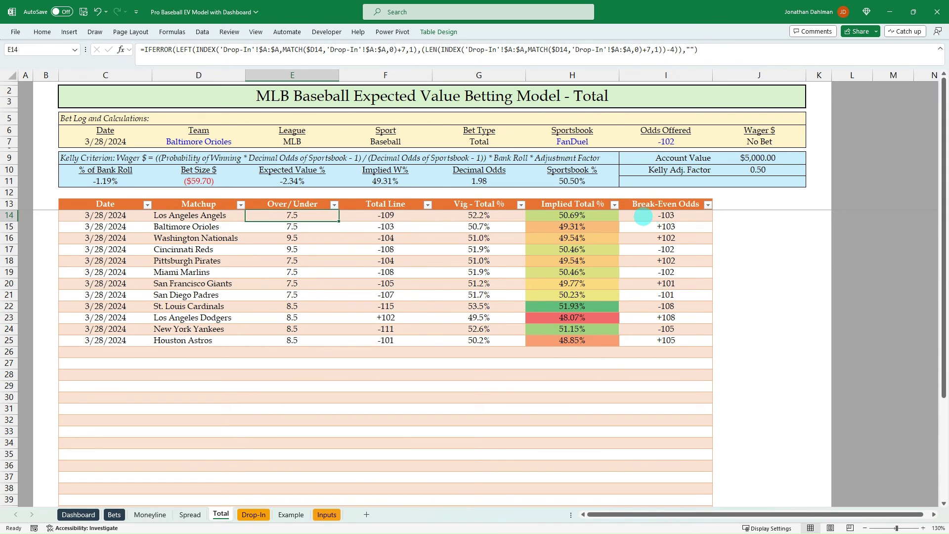
pyautogui.click(652, 216)
pyautogui.click(628, 225)
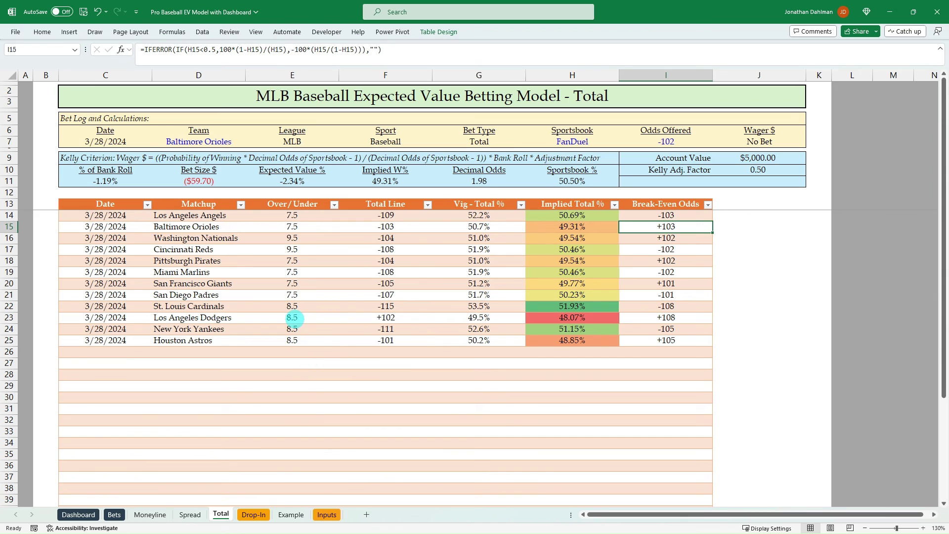
pyautogui.click(150, 514)
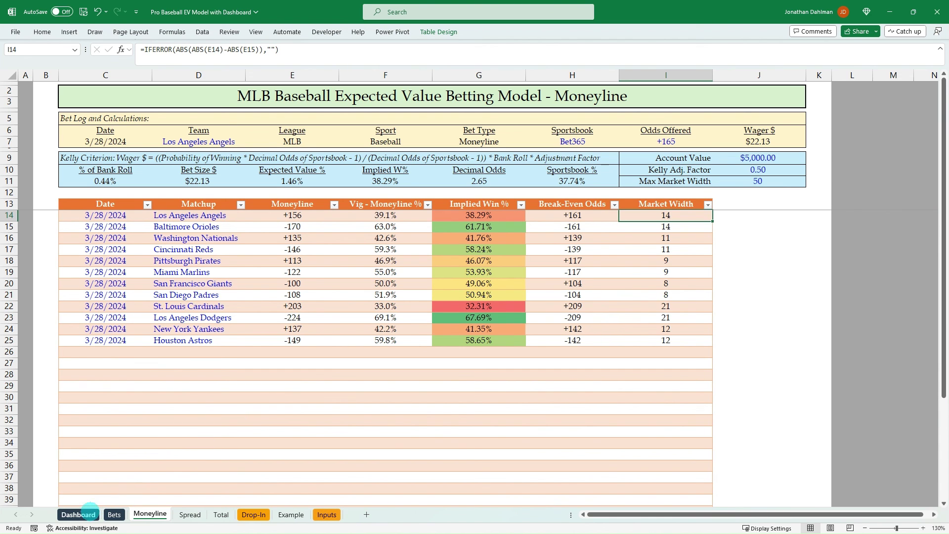
# View the dashboard filtered to MLB, then clear the League slicer to show all 3,937 bets.
pyautogui.click(78, 515)
pyautogui.click(114, 514)
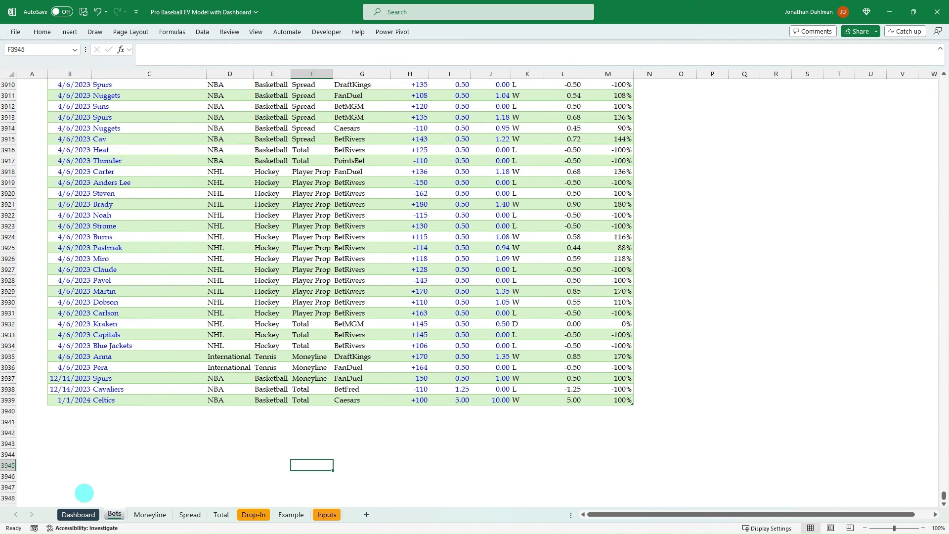
pyautogui.click(78, 514)
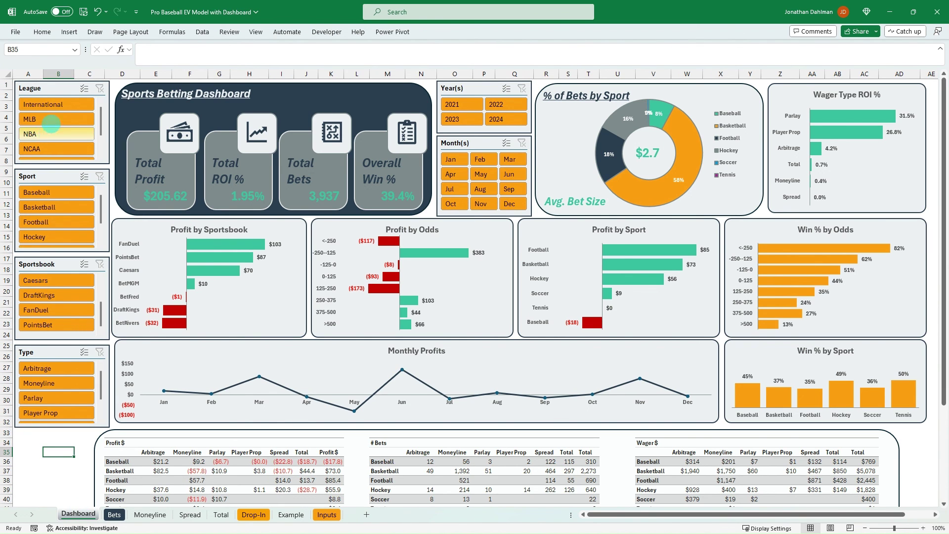
pyautogui.click(55, 119)
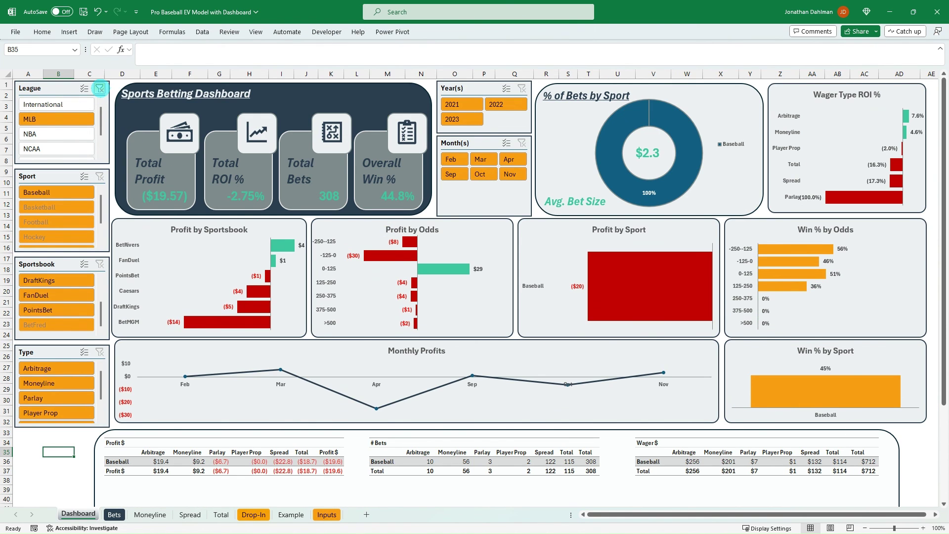
pyautogui.click(100, 89)
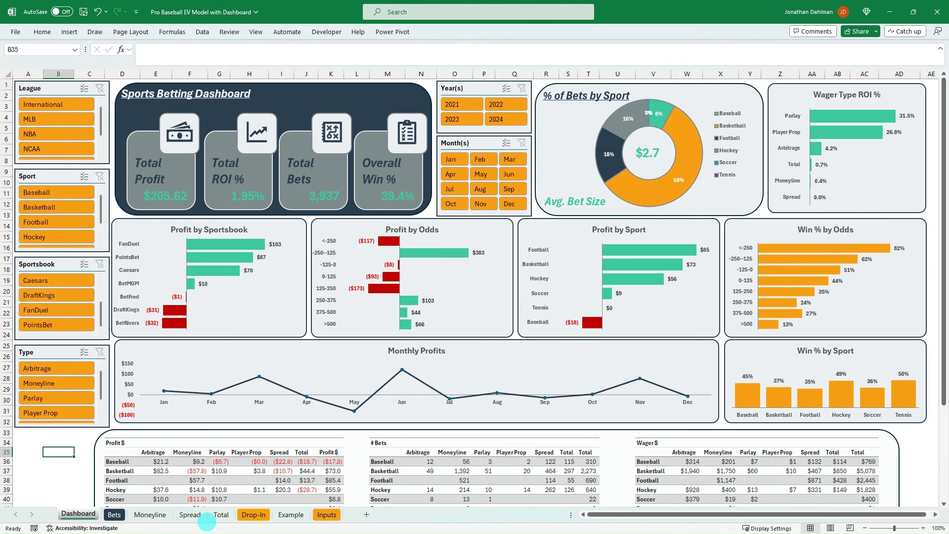
# Switch back to the Moneyline sheet showing the Angels +165 Bet365 wager.
pyautogui.click(150, 516)
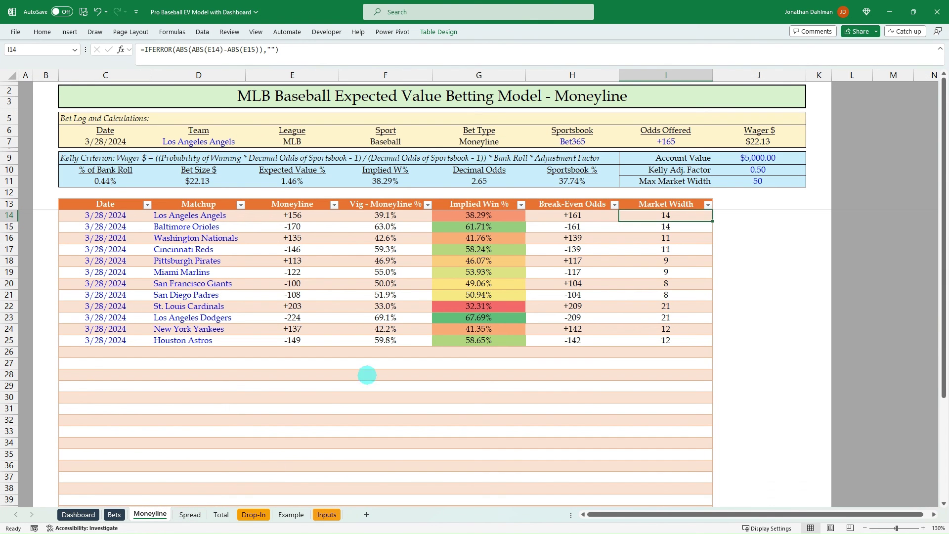